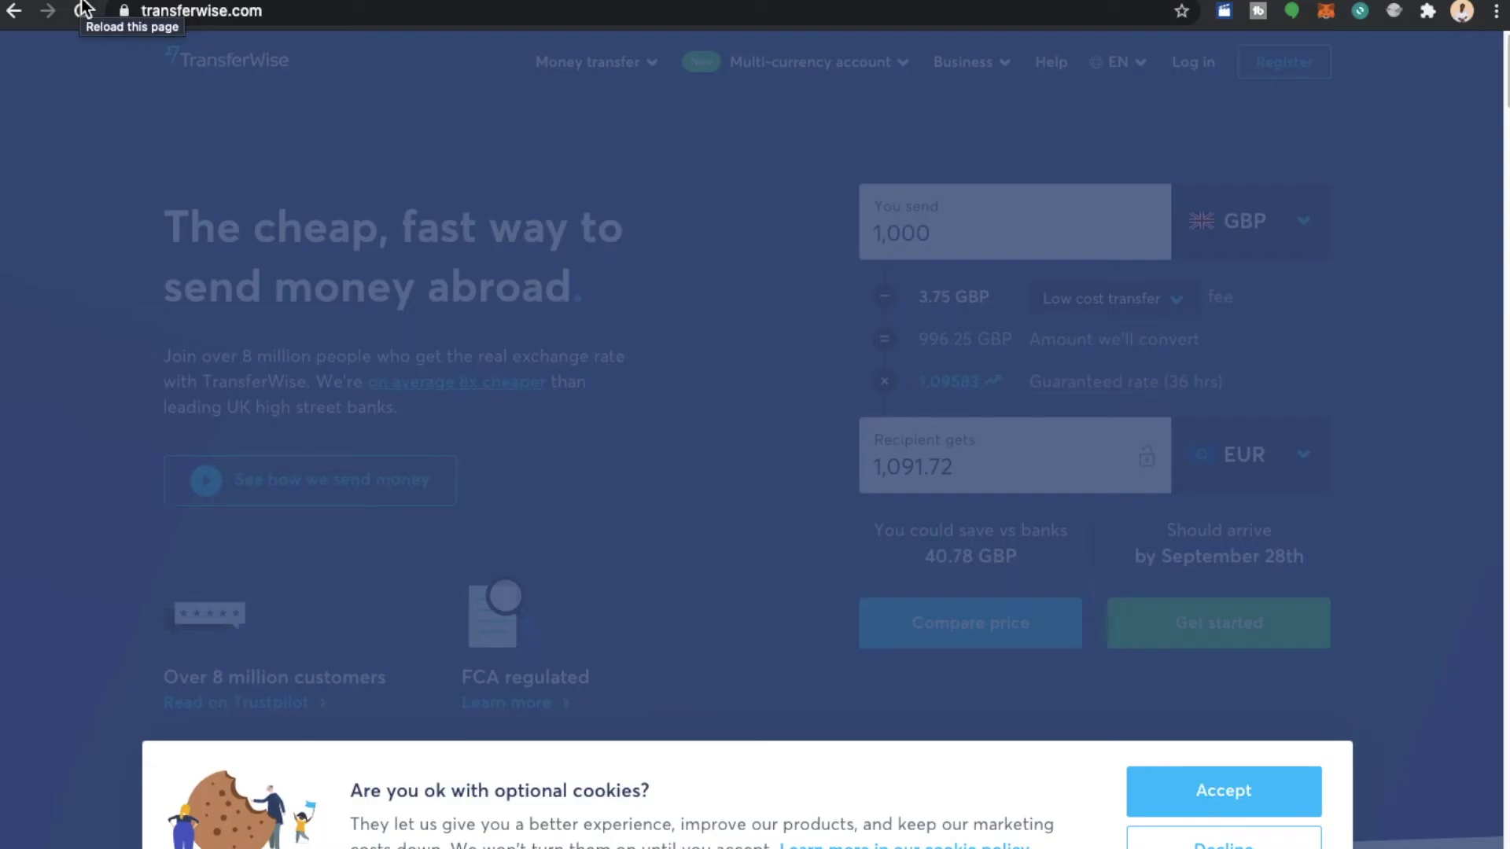
Step: Accept the optional cookies on the homepage cookie banner
click(1208, 803)
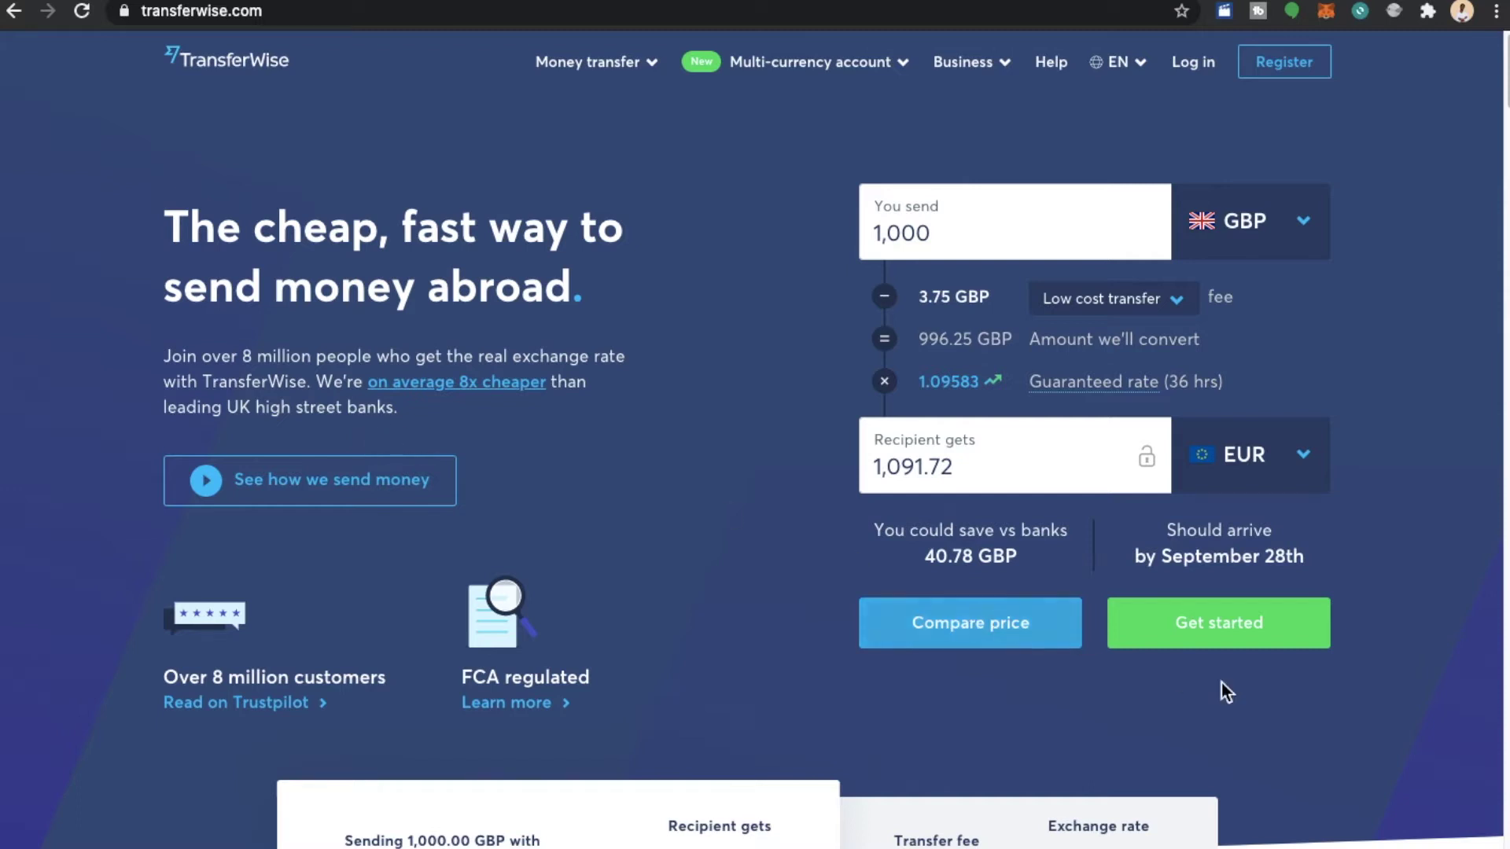
Step: Go to Register and select the e-mail field on the personal sign-up form
click(1286, 76)
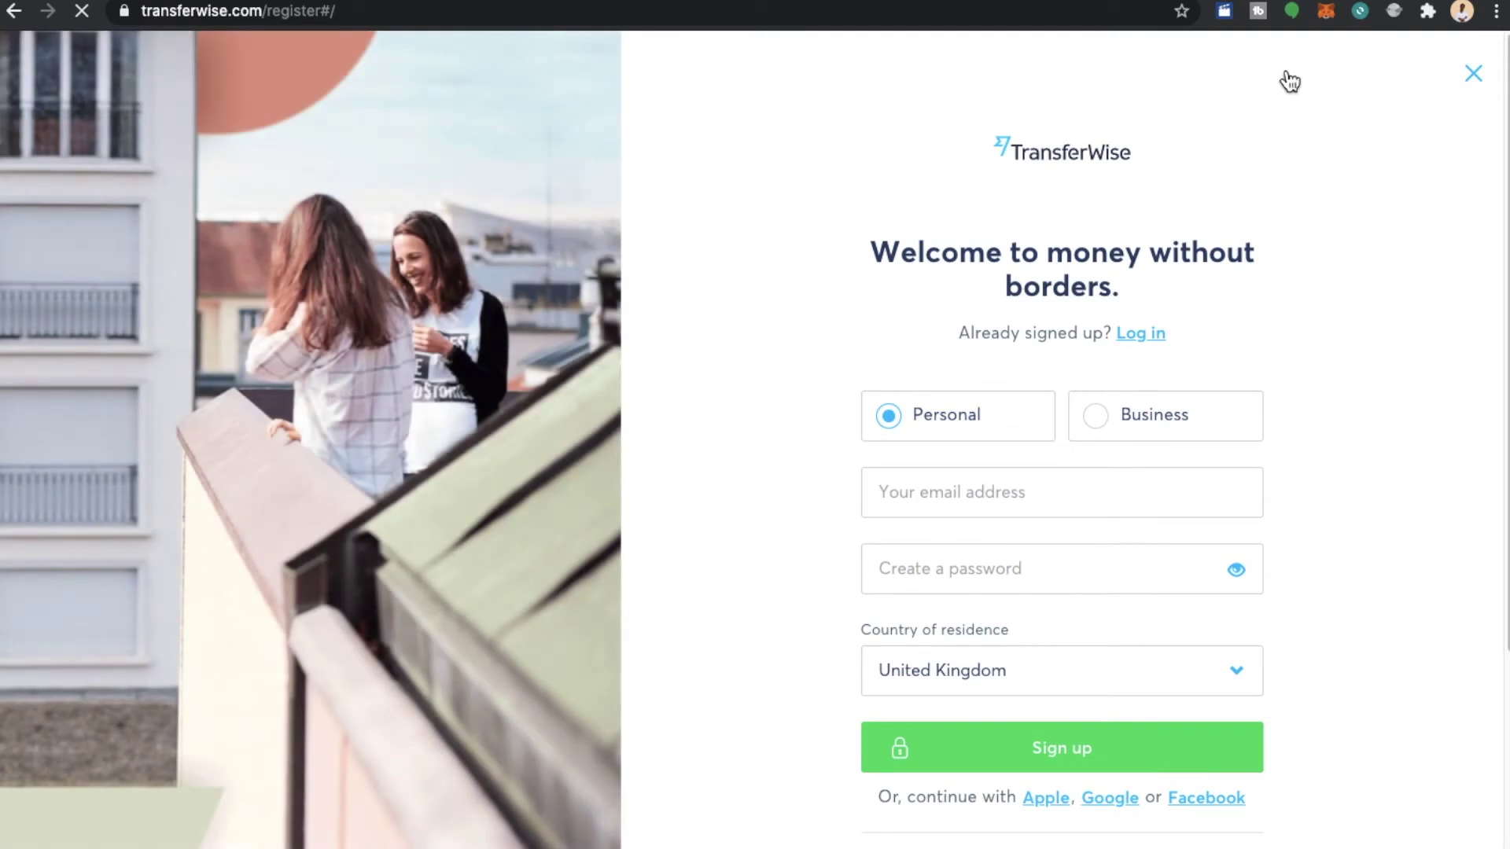
scroll(1289, 81, down, 1)
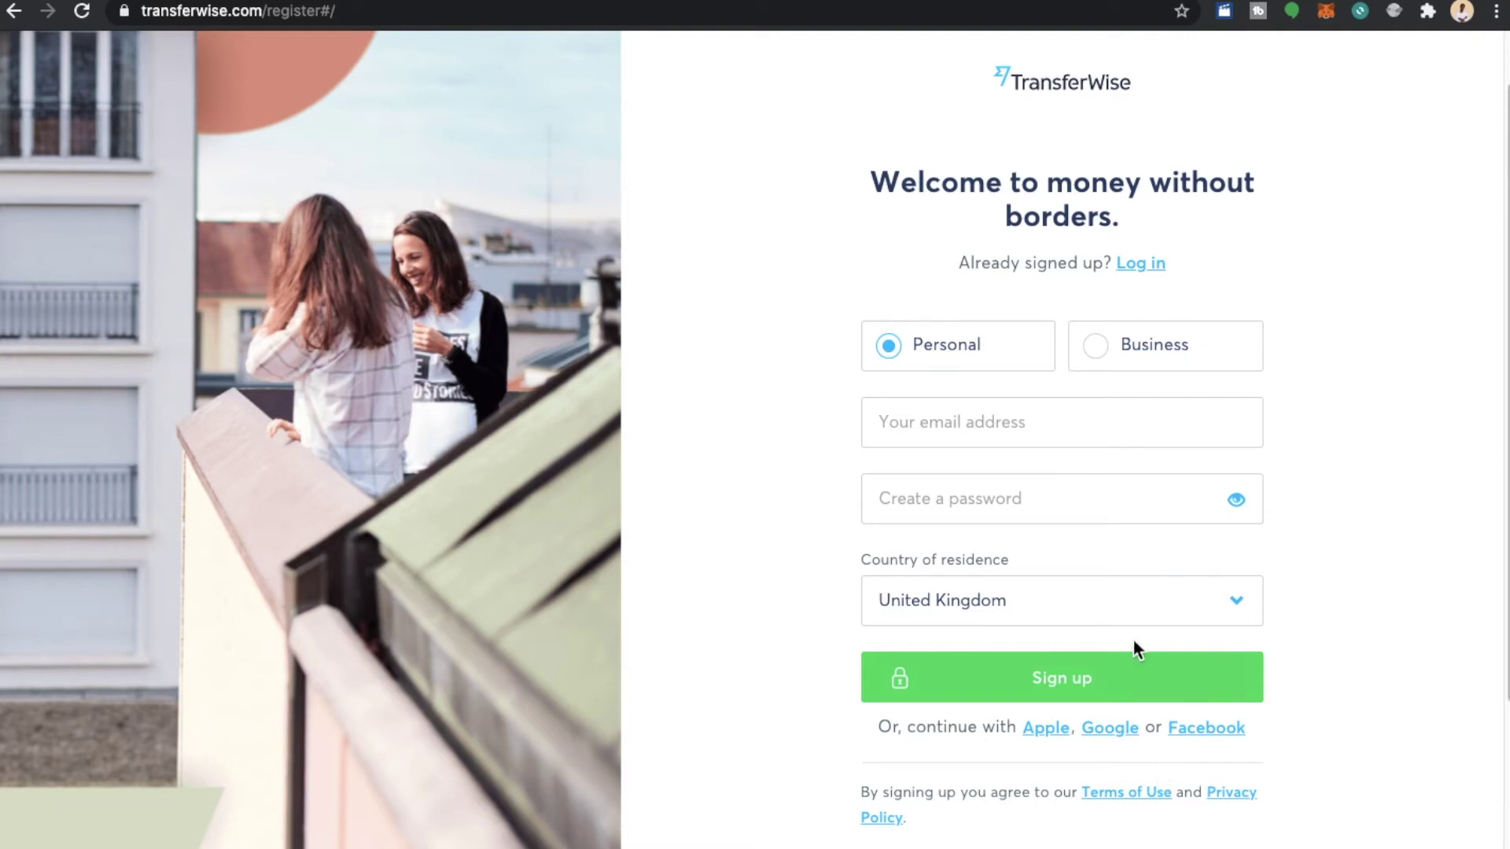
click(1078, 417)
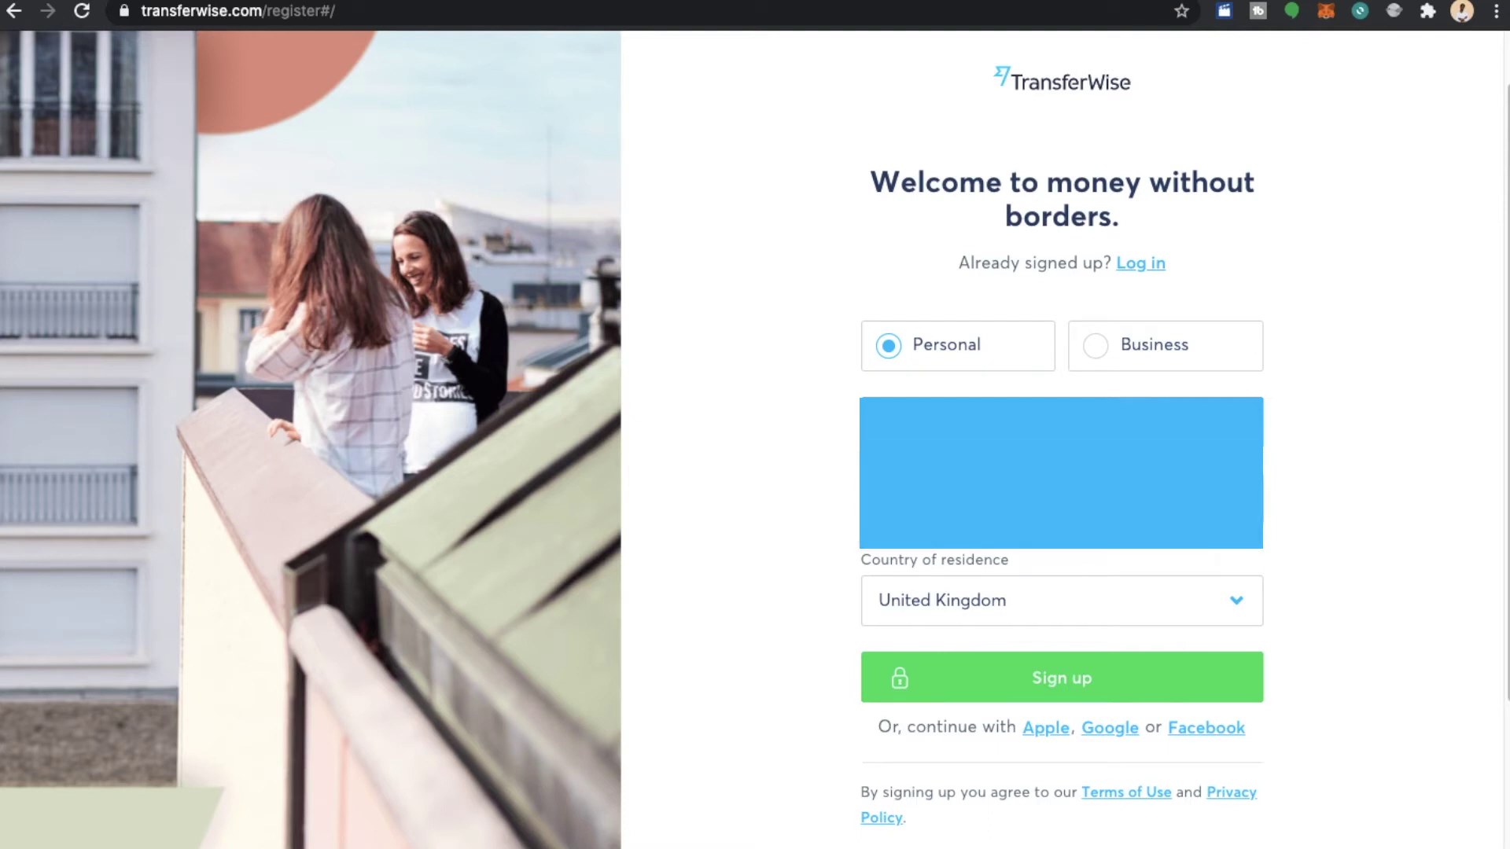
Step: Enter the sign-up e-mail and a password, clearing the too-short password for a stronger one
key(Tab)
click(1003, 504)
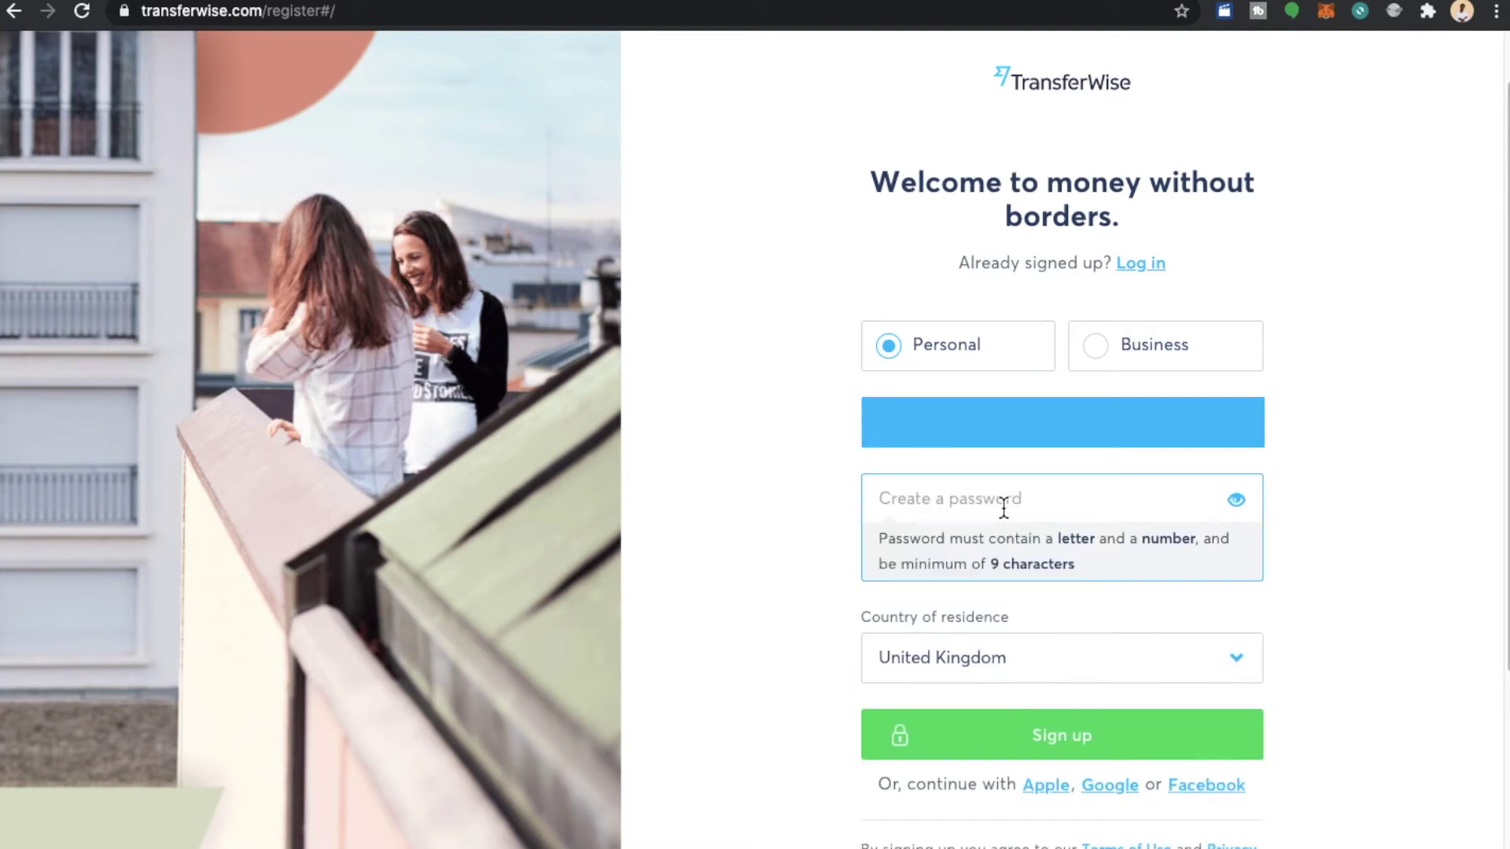
text(•••••)
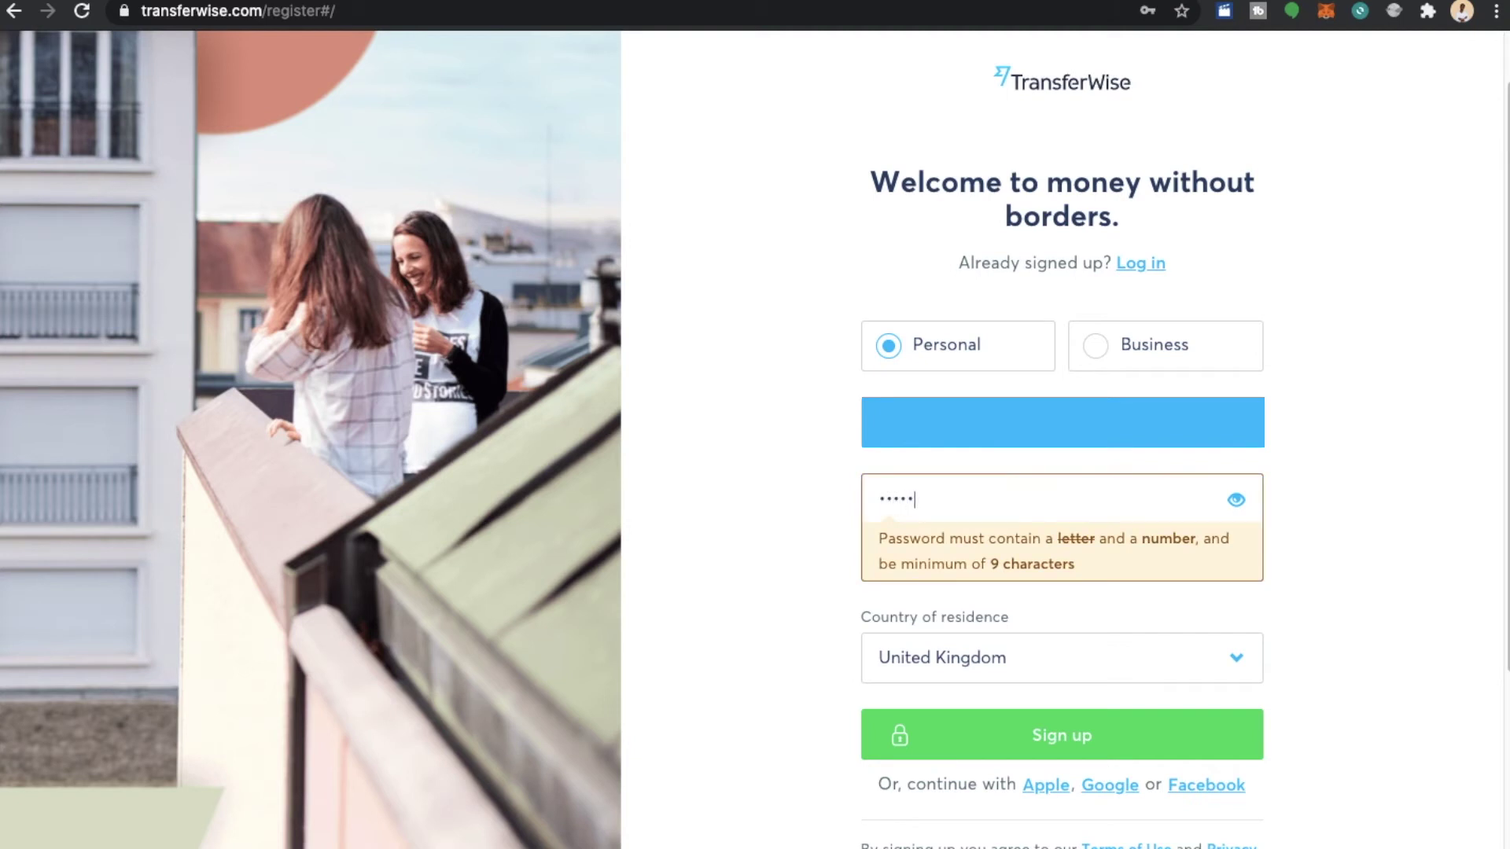
text(•)
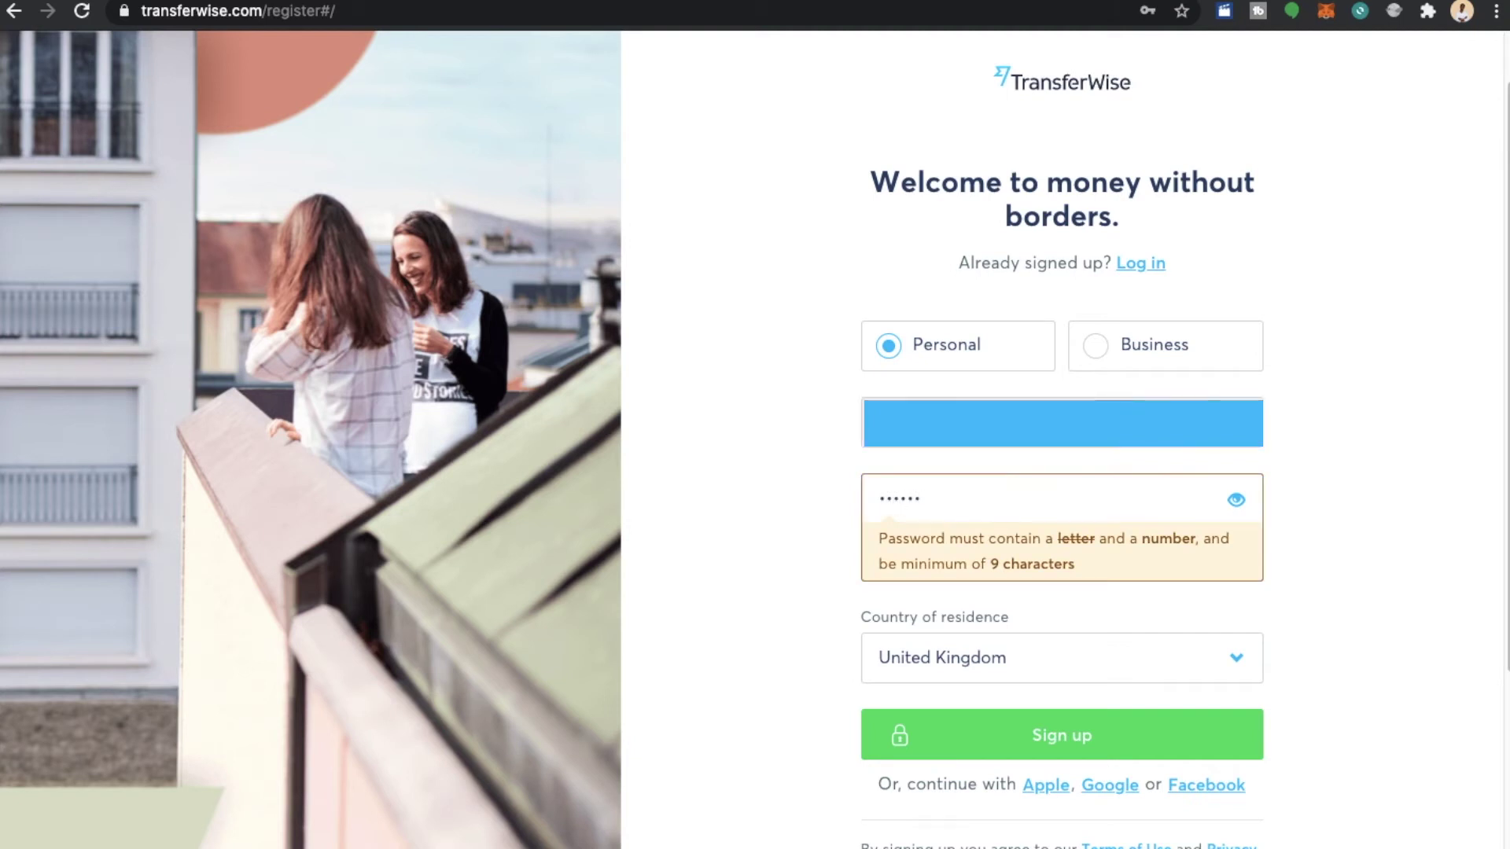
key(super+a)
key(BackSpace)
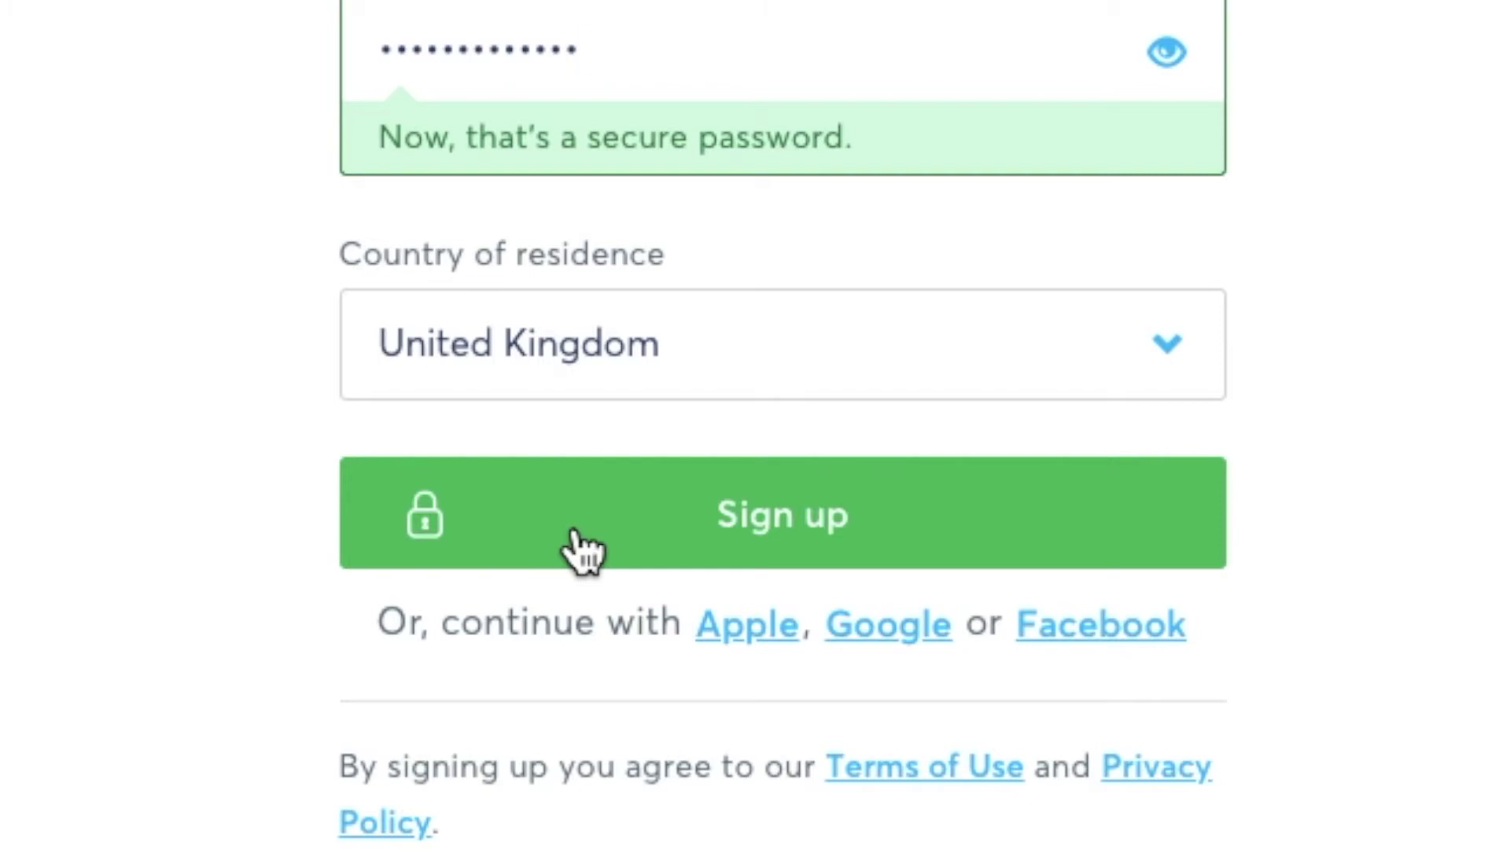
scroll(972, 726, down, 2)
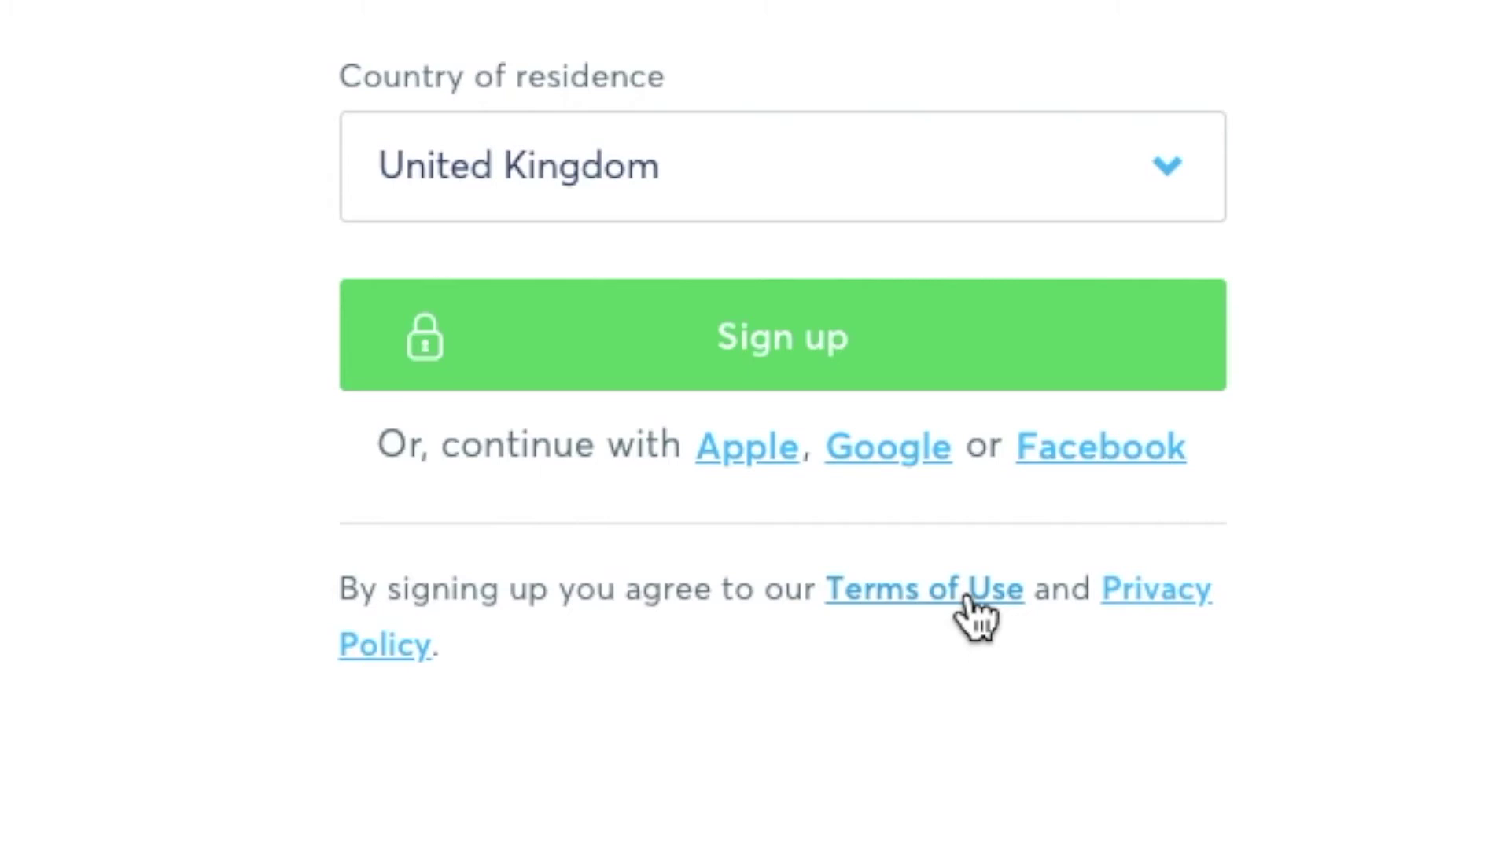
right_click(969, 599)
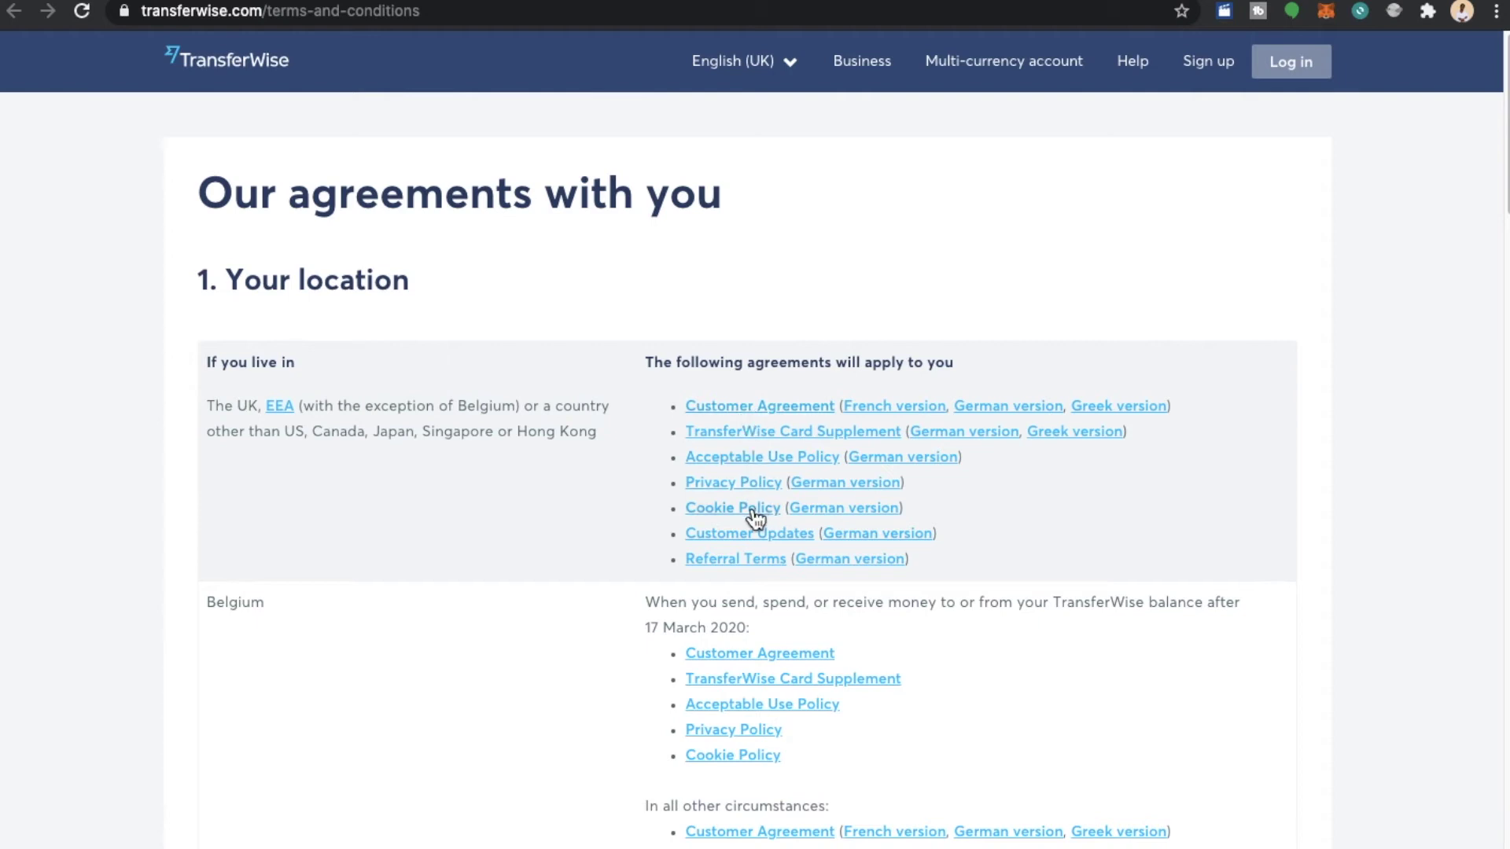
Step: Scroll through the 'Our agreements with you' page of location-specific terms
scroll(833, 687, down, 3)
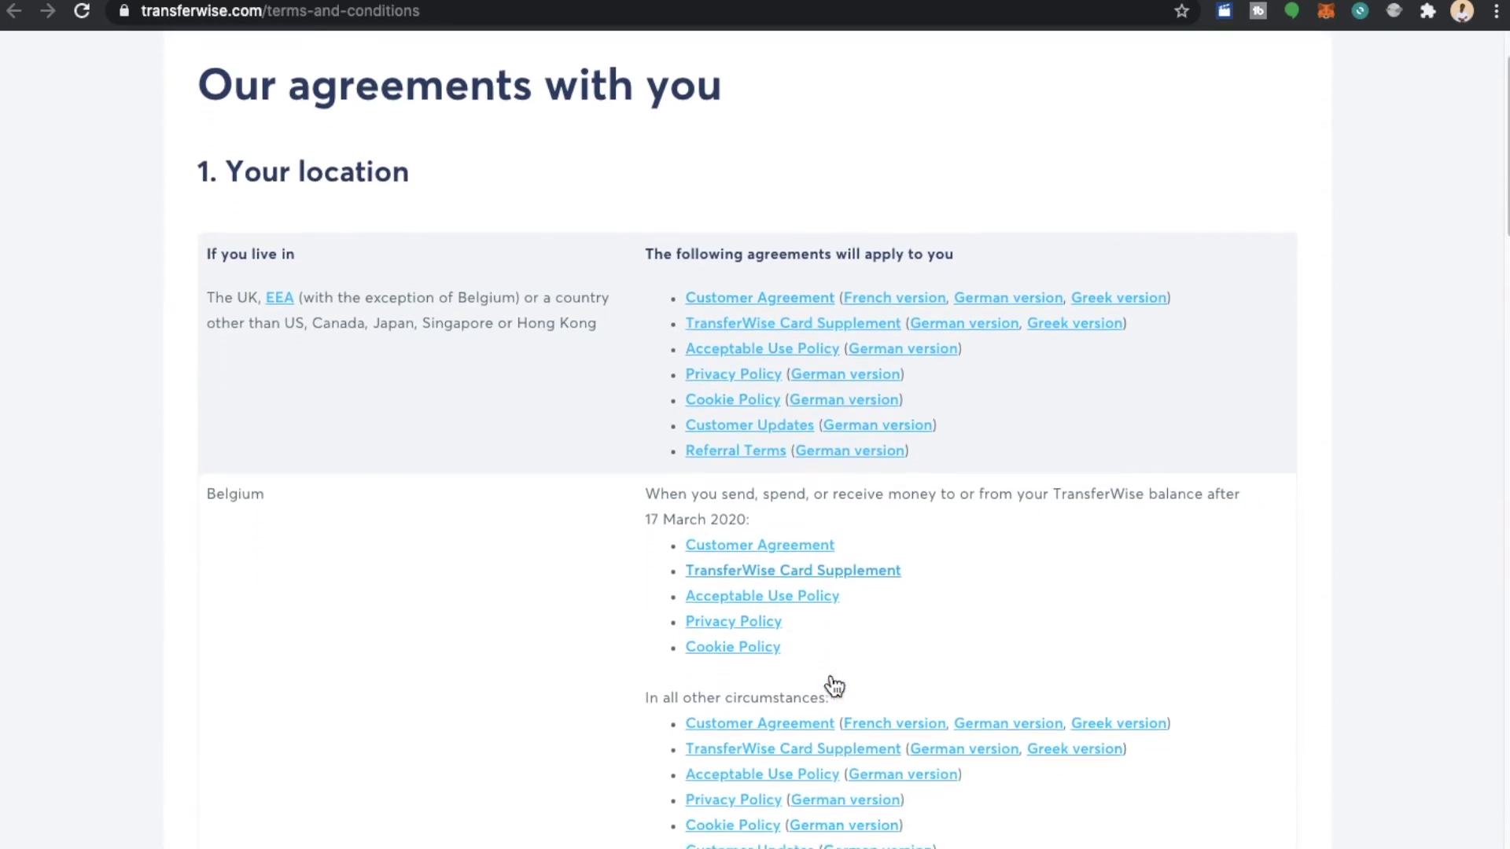
scroll(834, 686, down, 4)
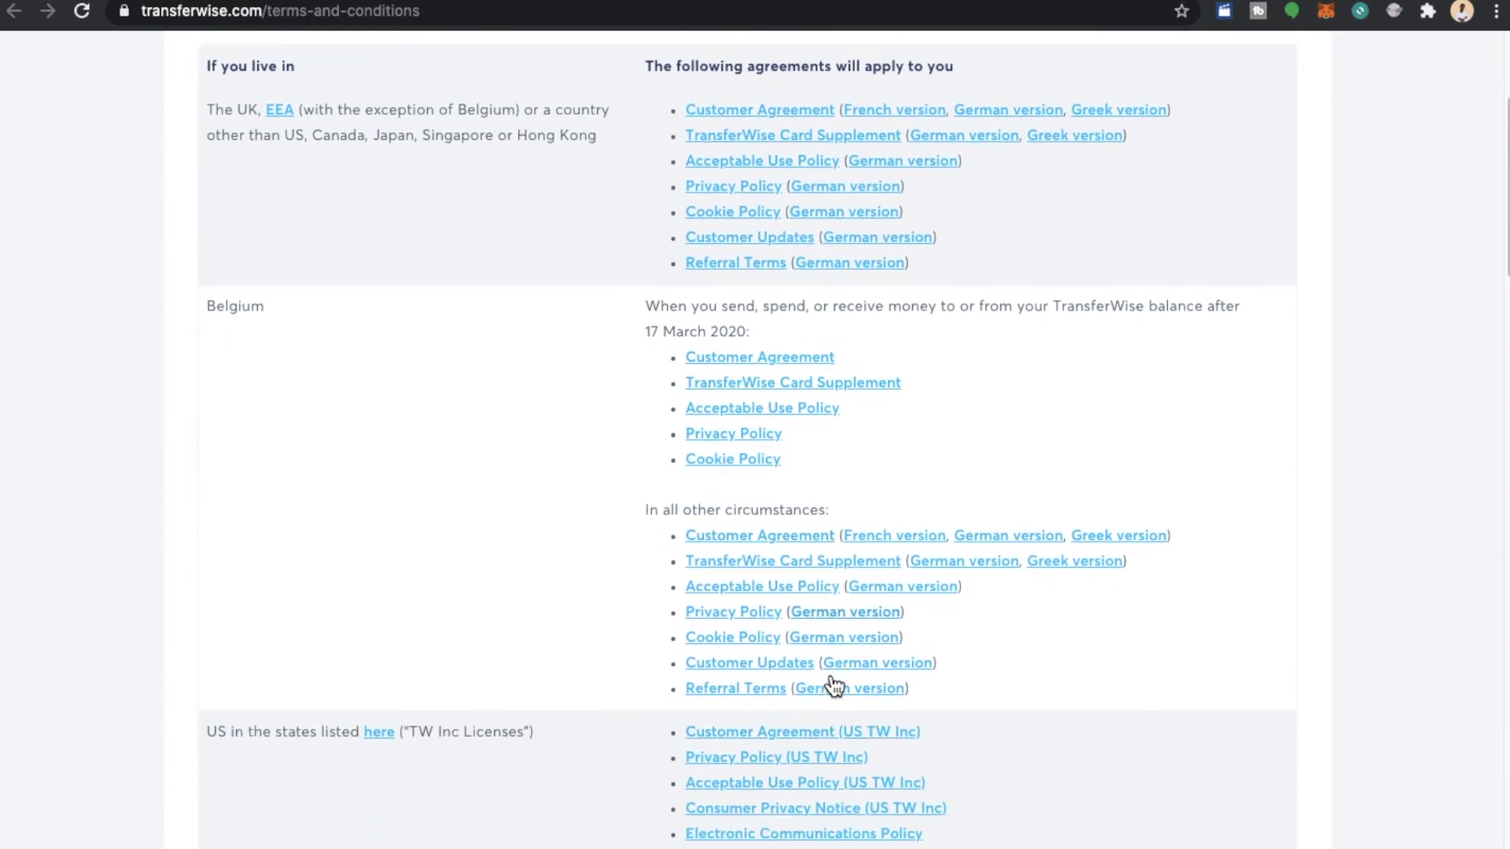
scroll(829, 676, down, 1)
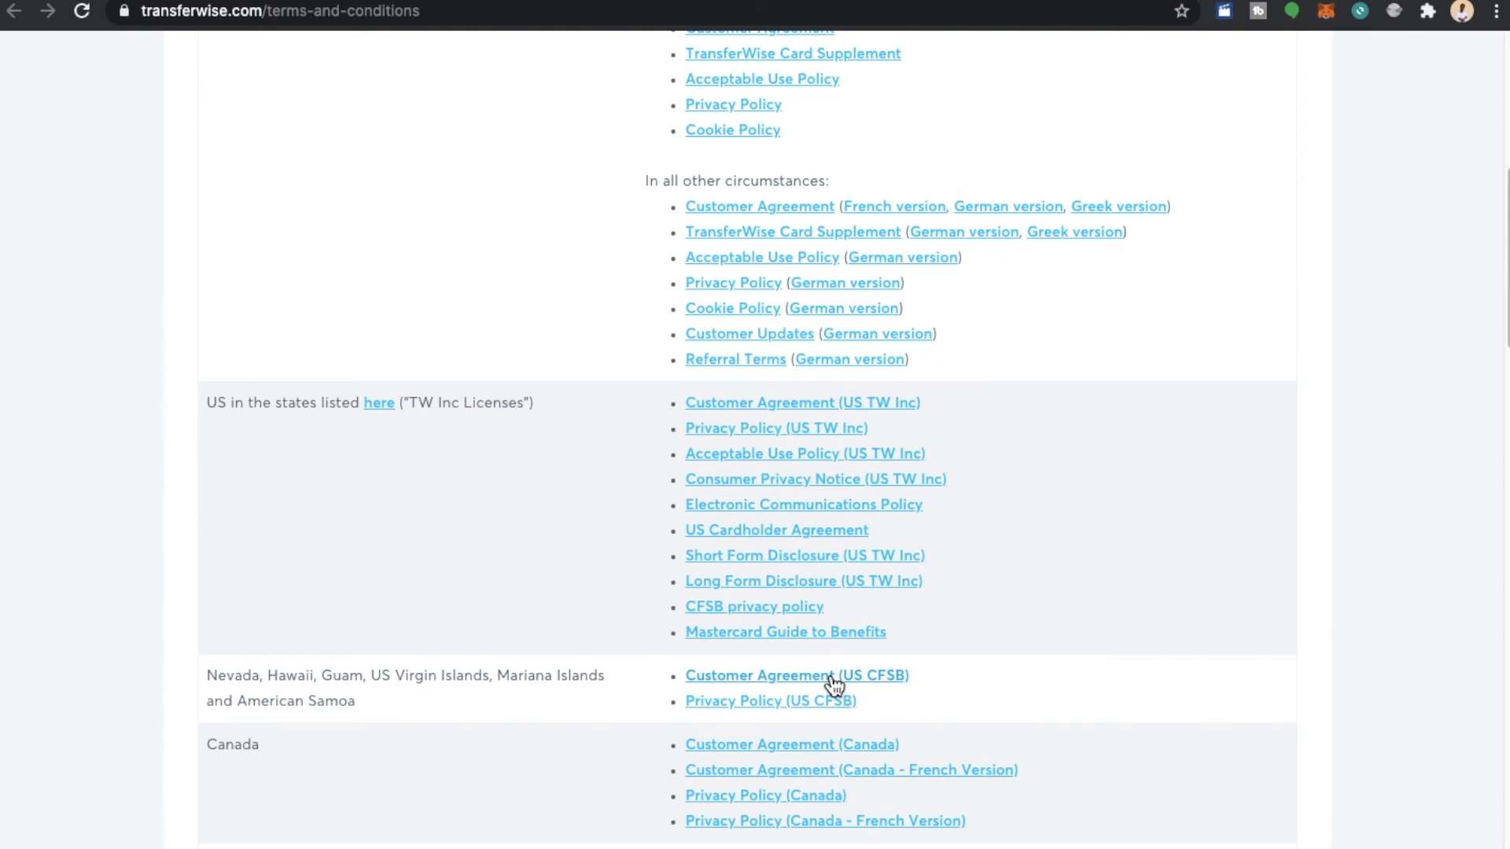
scroll(834, 686, down, 2)
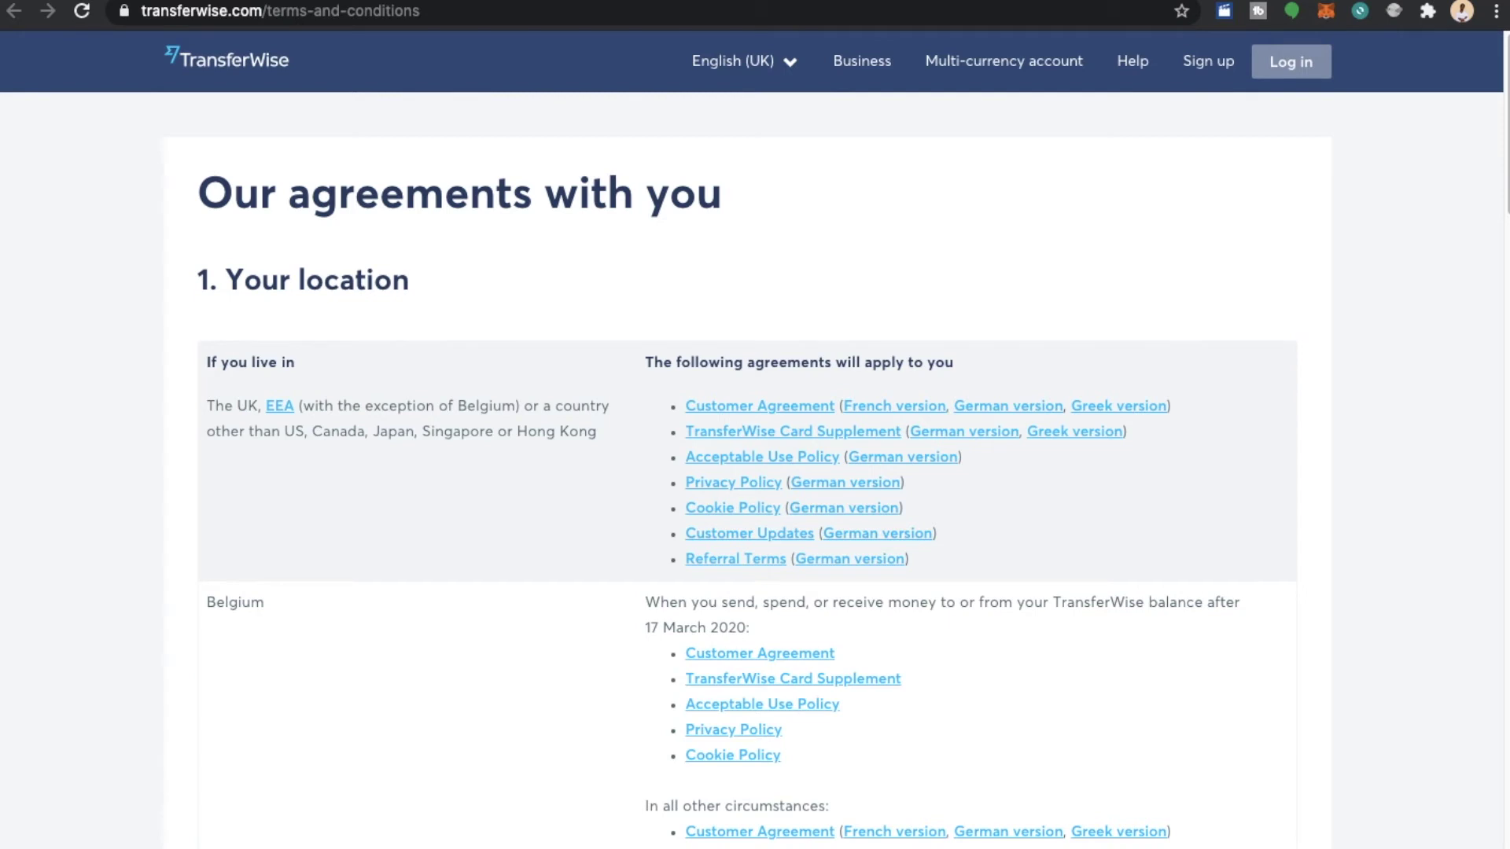
Step: Close the terms tab and submit the registration form with Sign up
key(ctrl+w)
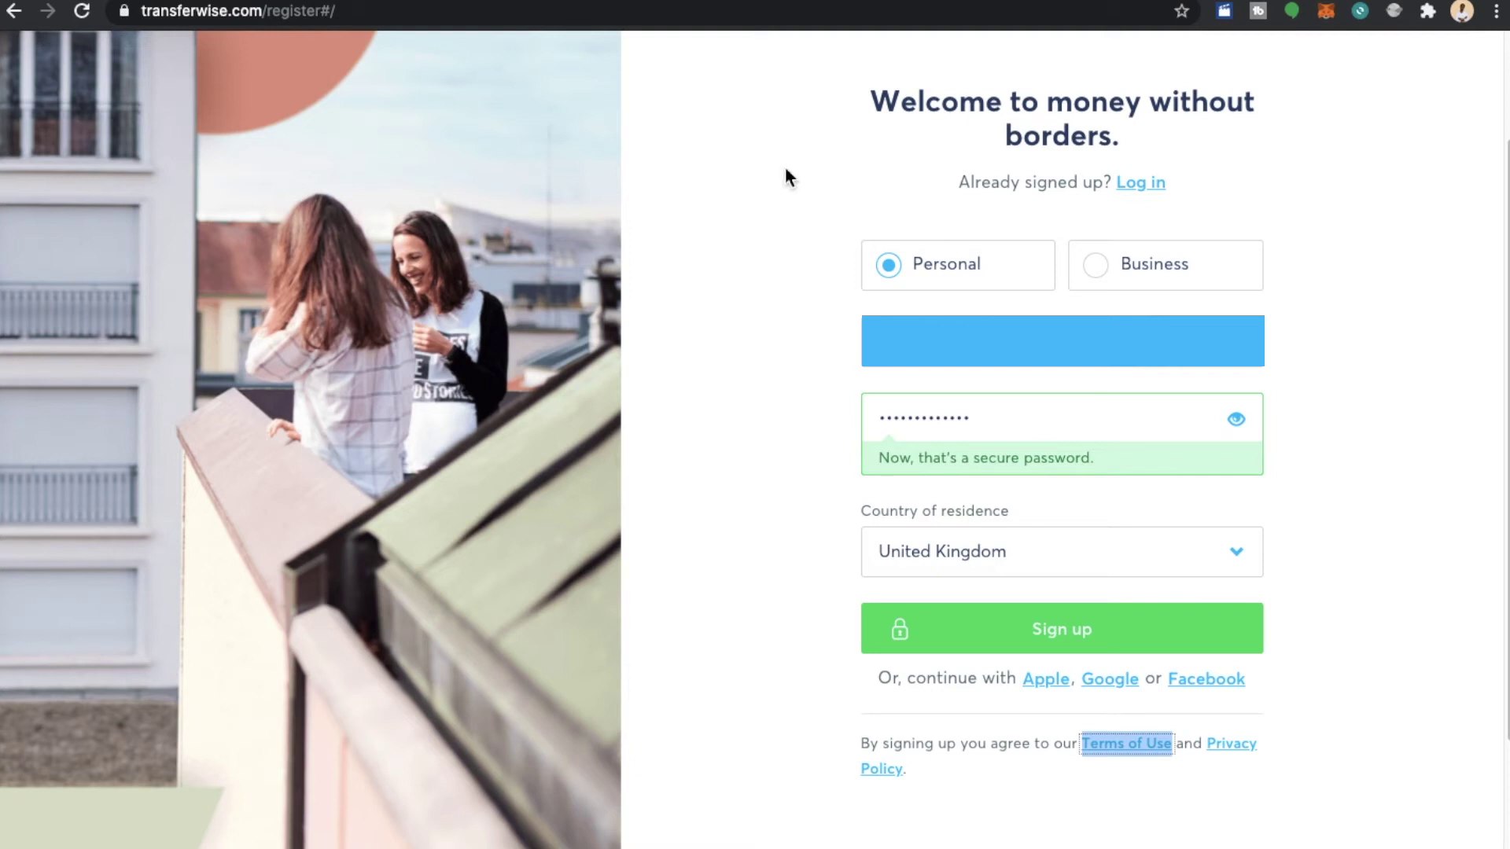
click(1005, 633)
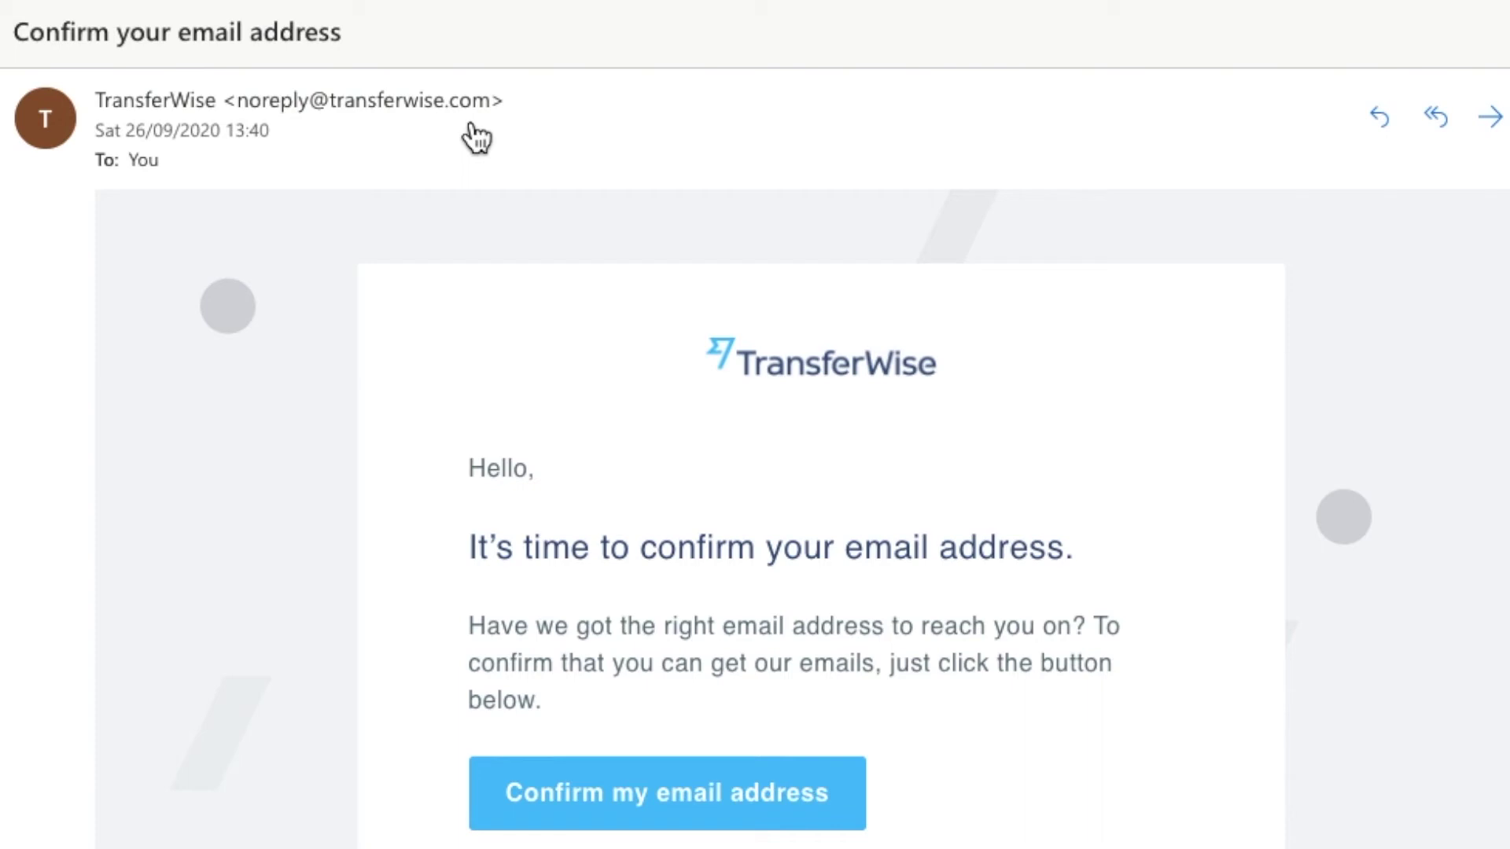
scroll(724, 495, down, 5)
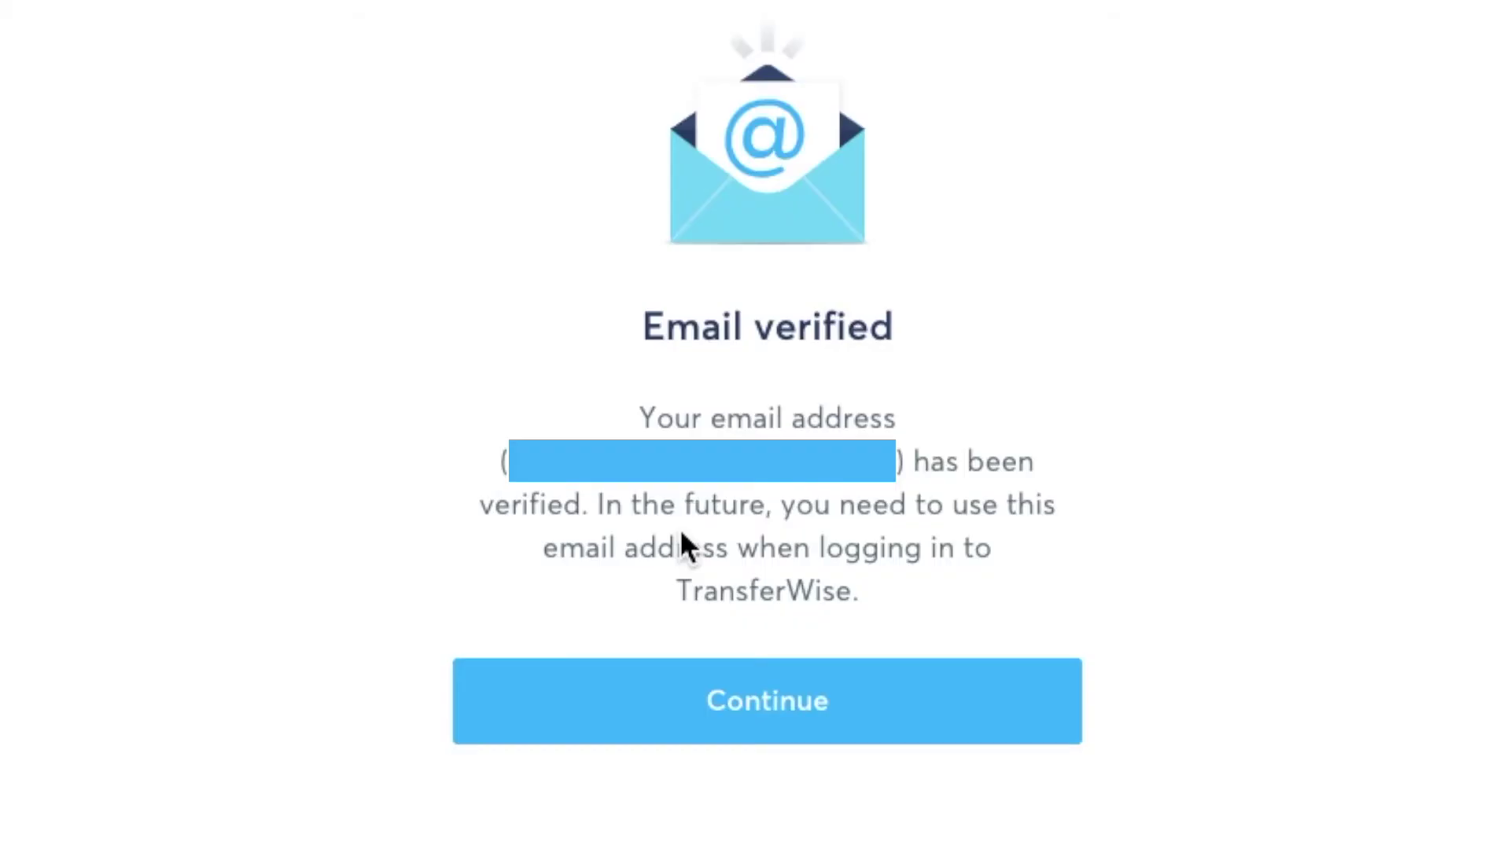
Step: Continue past Email verified, then open the 'Invite 3 friends and earn 75 GBP' page
click(707, 703)
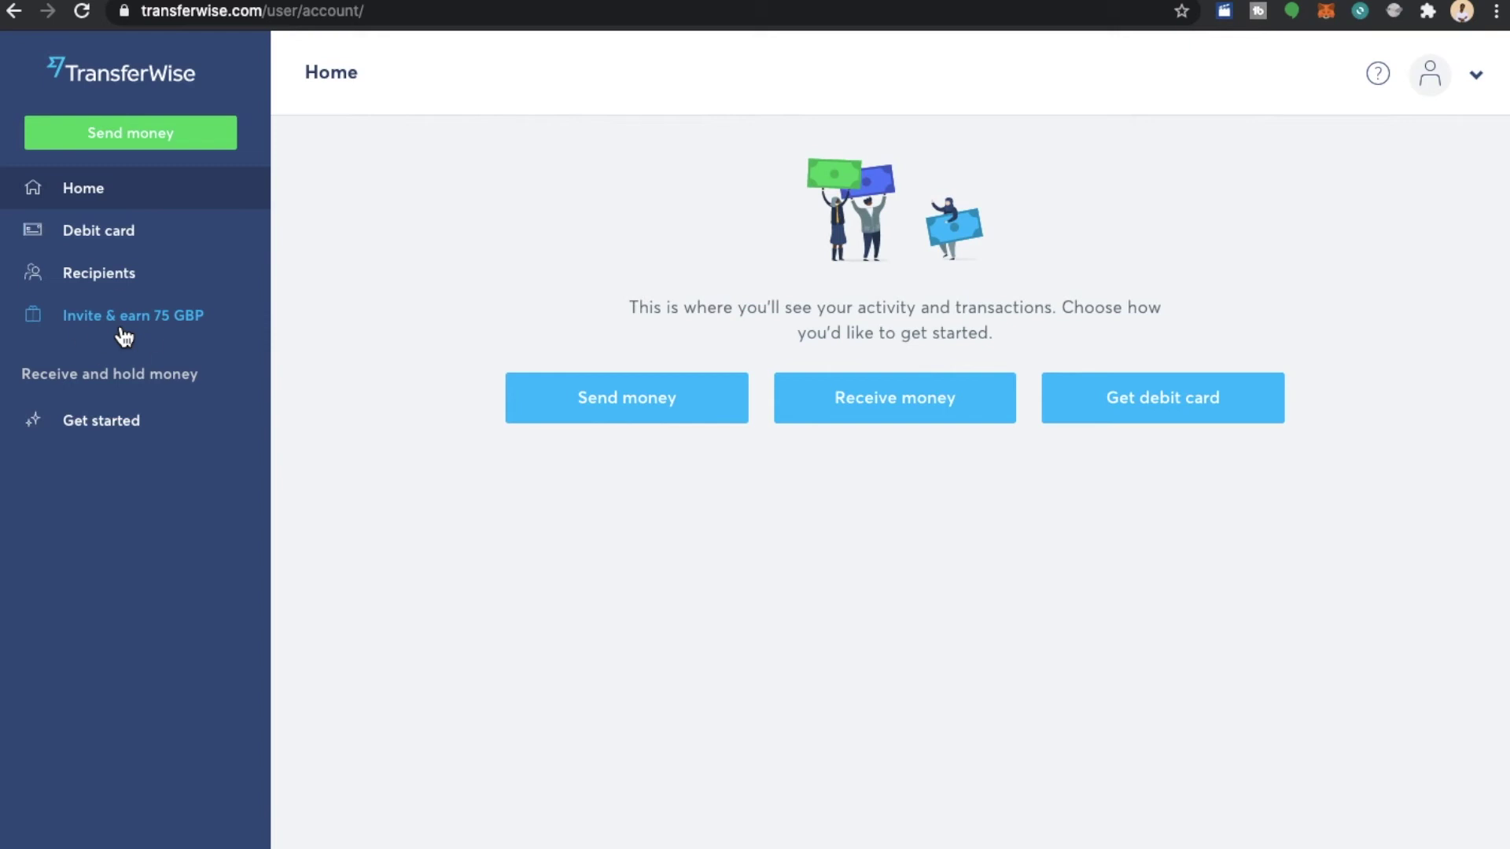
click(123, 336)
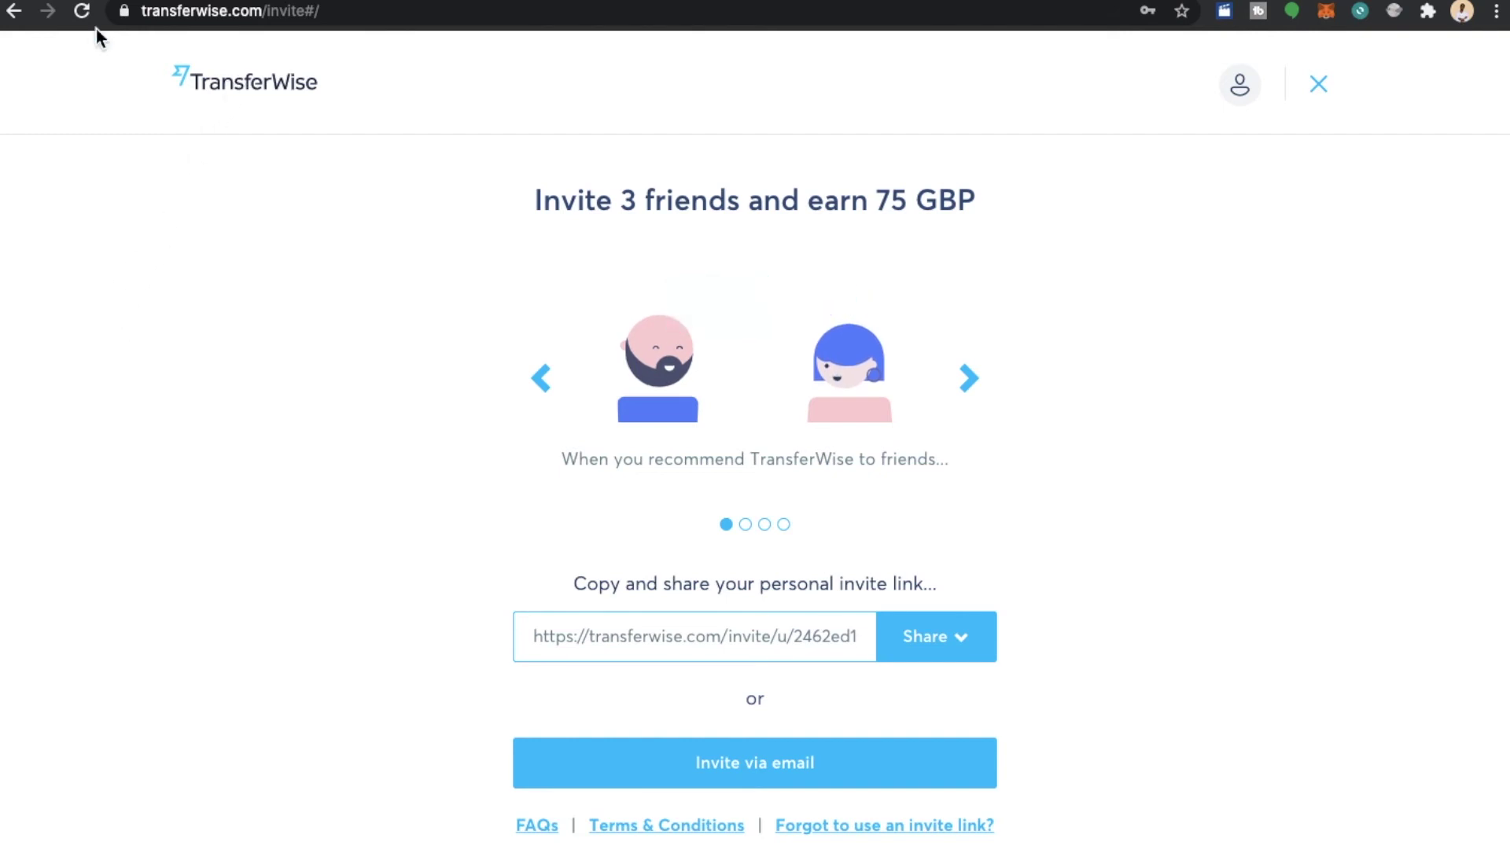
click(15, 11)
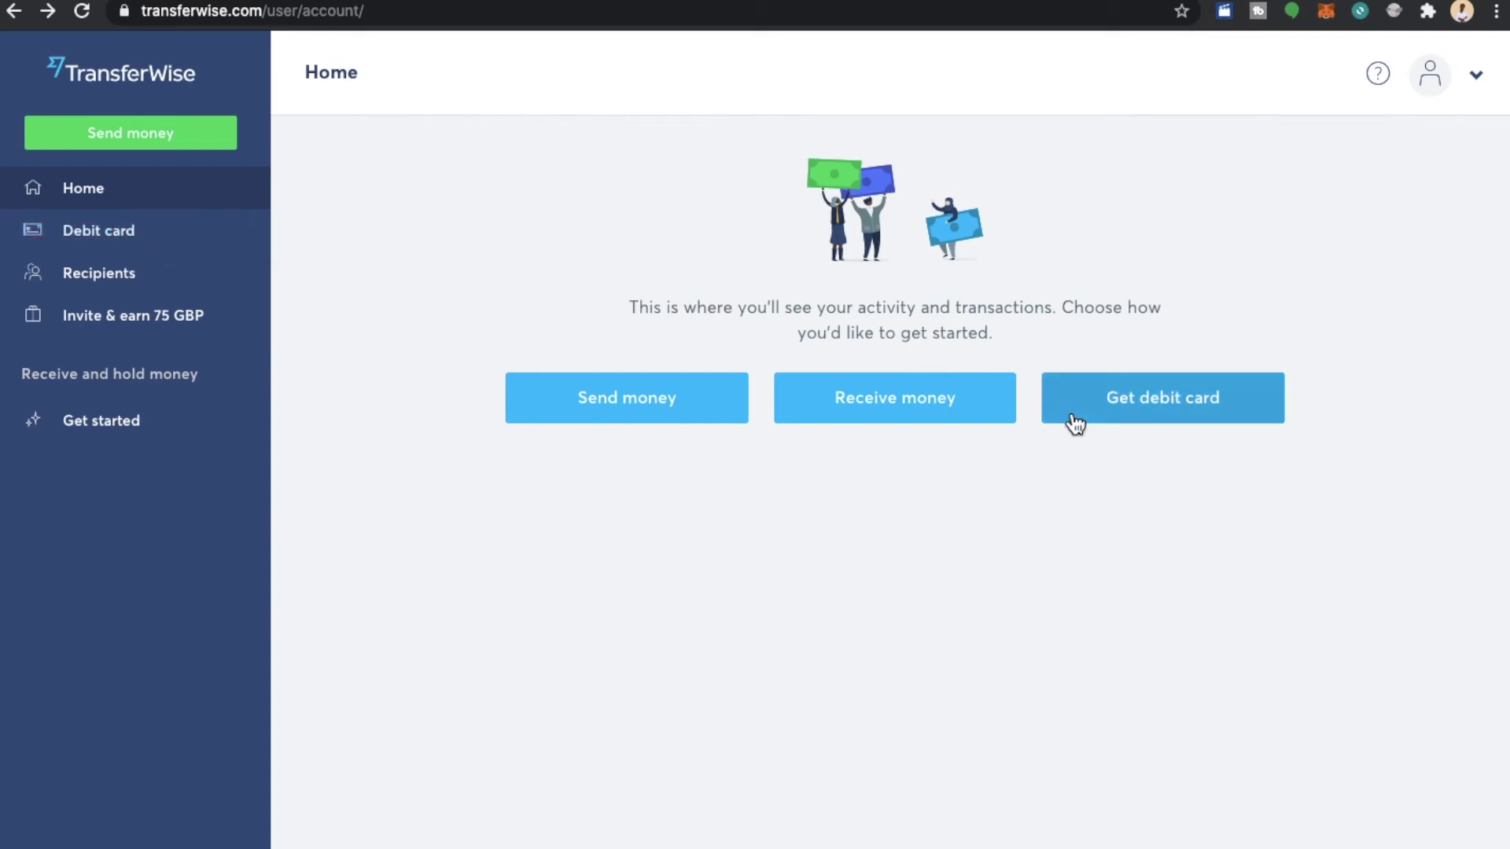
Step: Open the Debit card page from the left sidebar
click(123, 248)
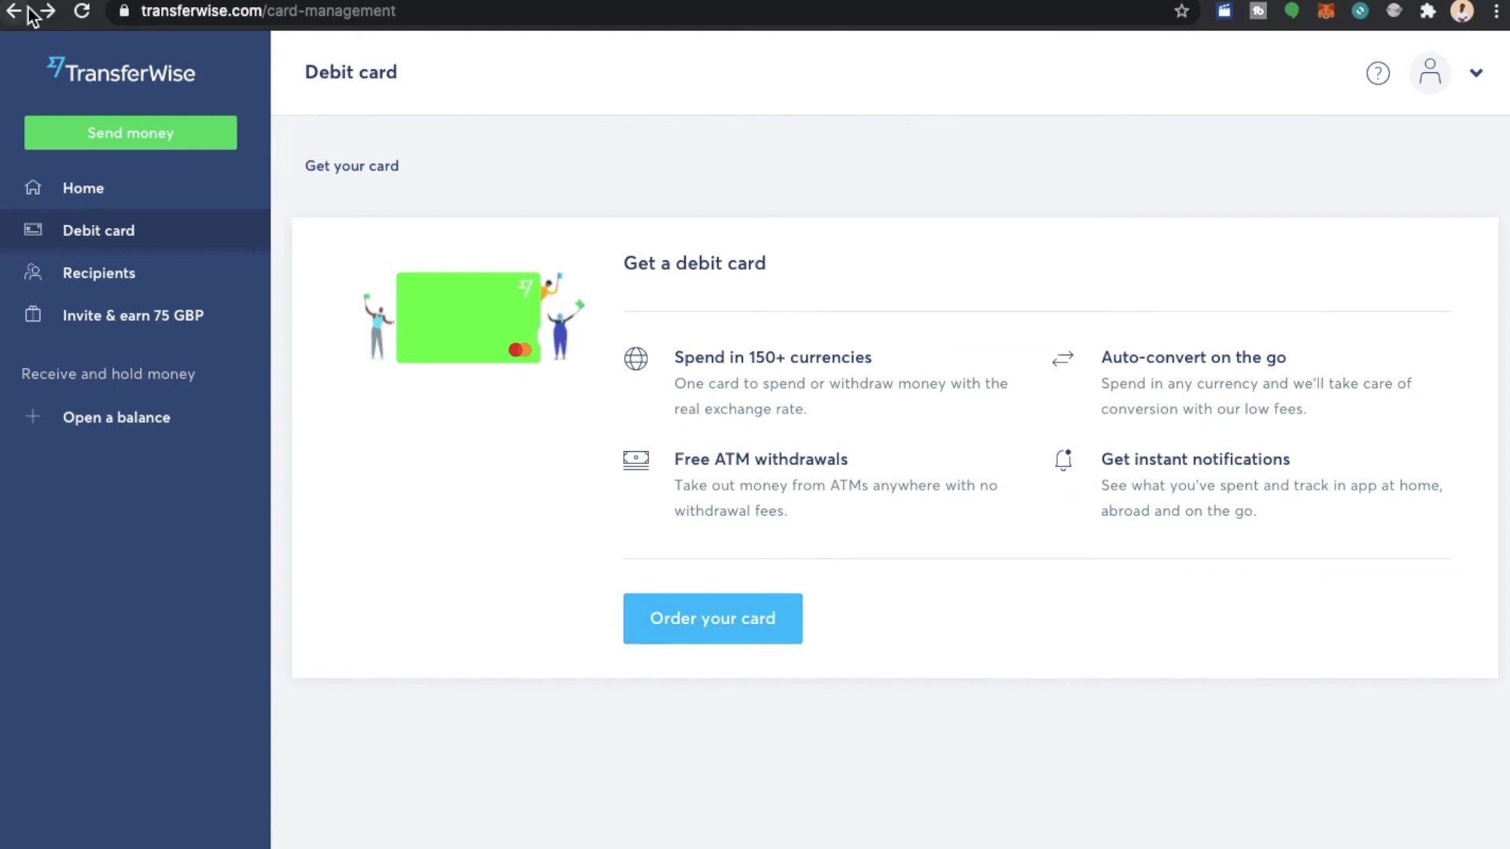
Step: From Recipients, add your own GBP bank account with the holder's name autofilled
click(87, 277)
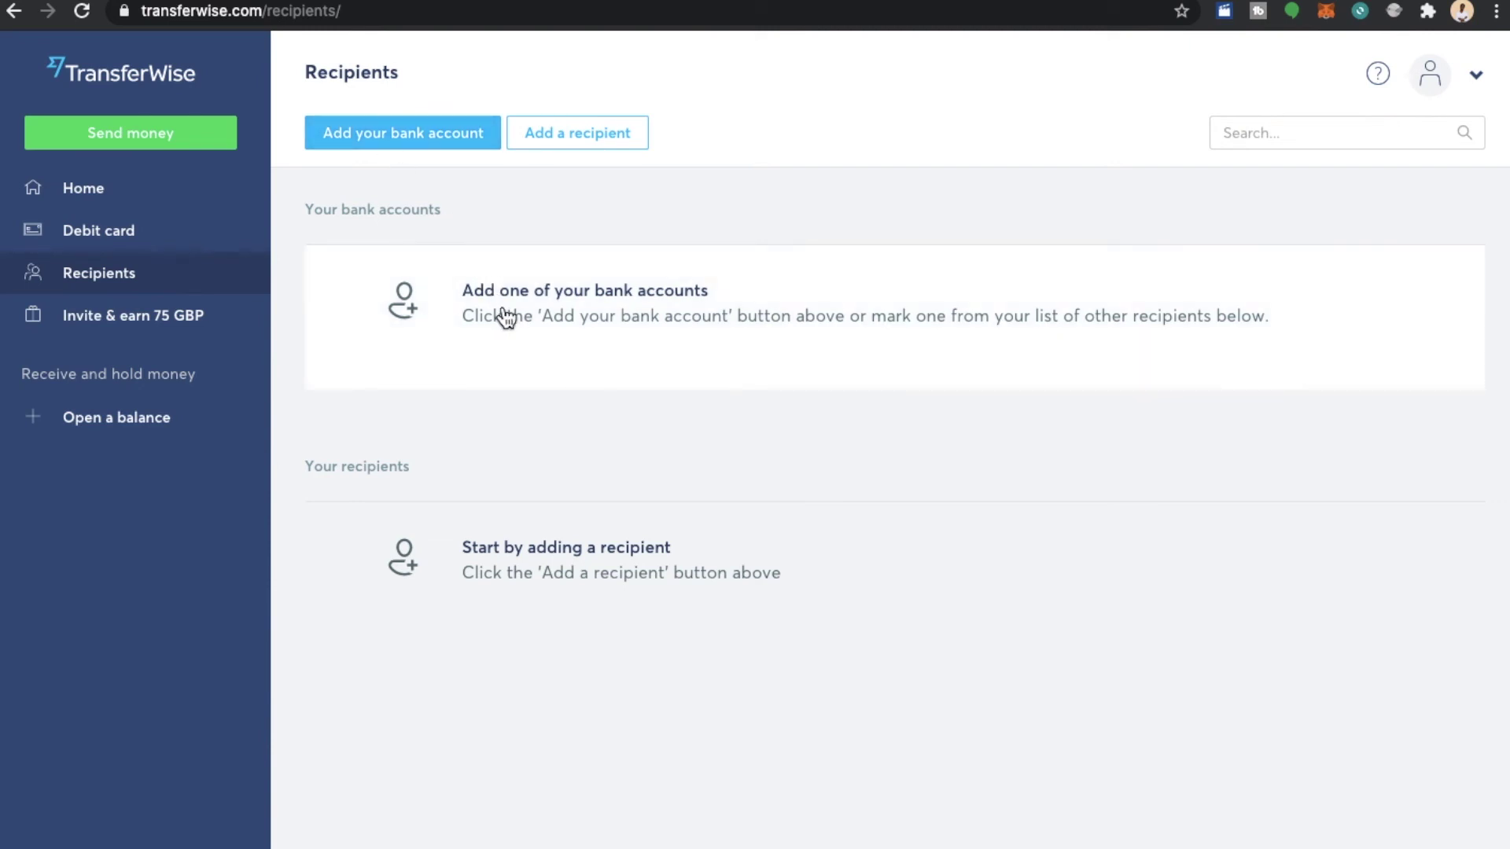
click(504, 313)
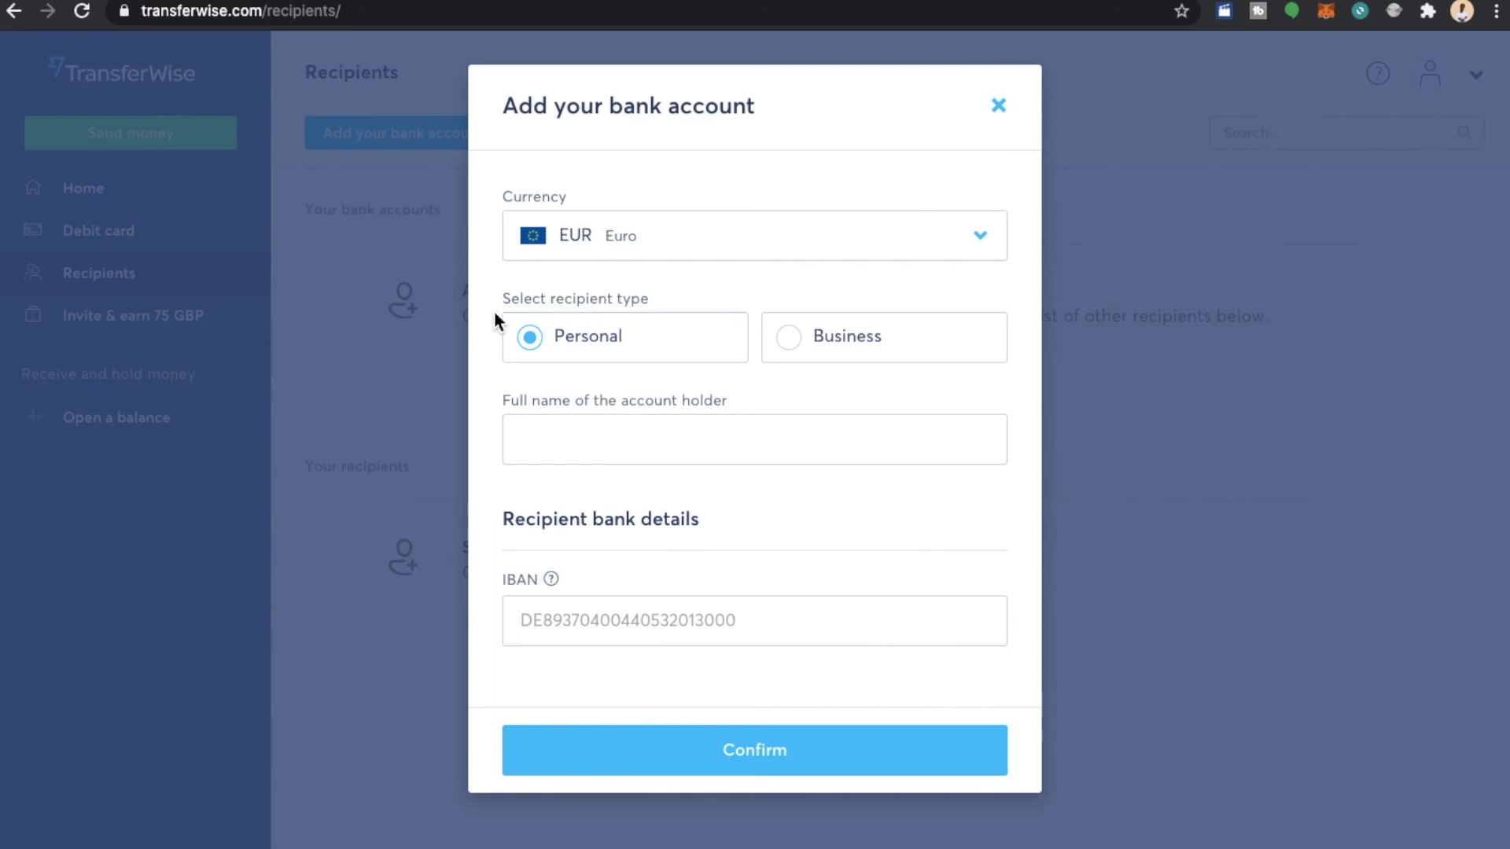
click(849, 233)
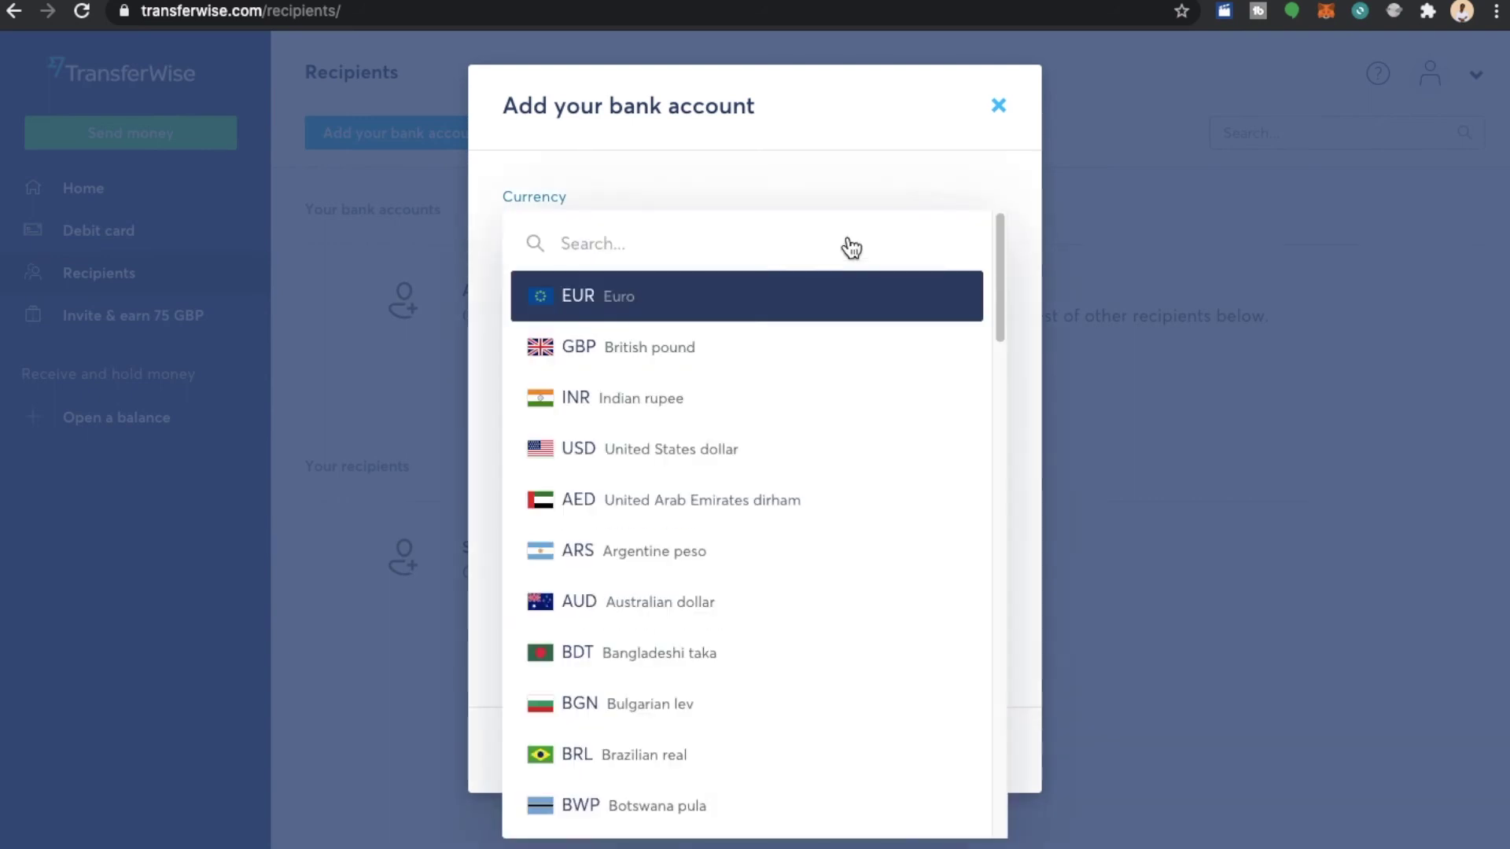
click(691, 363)
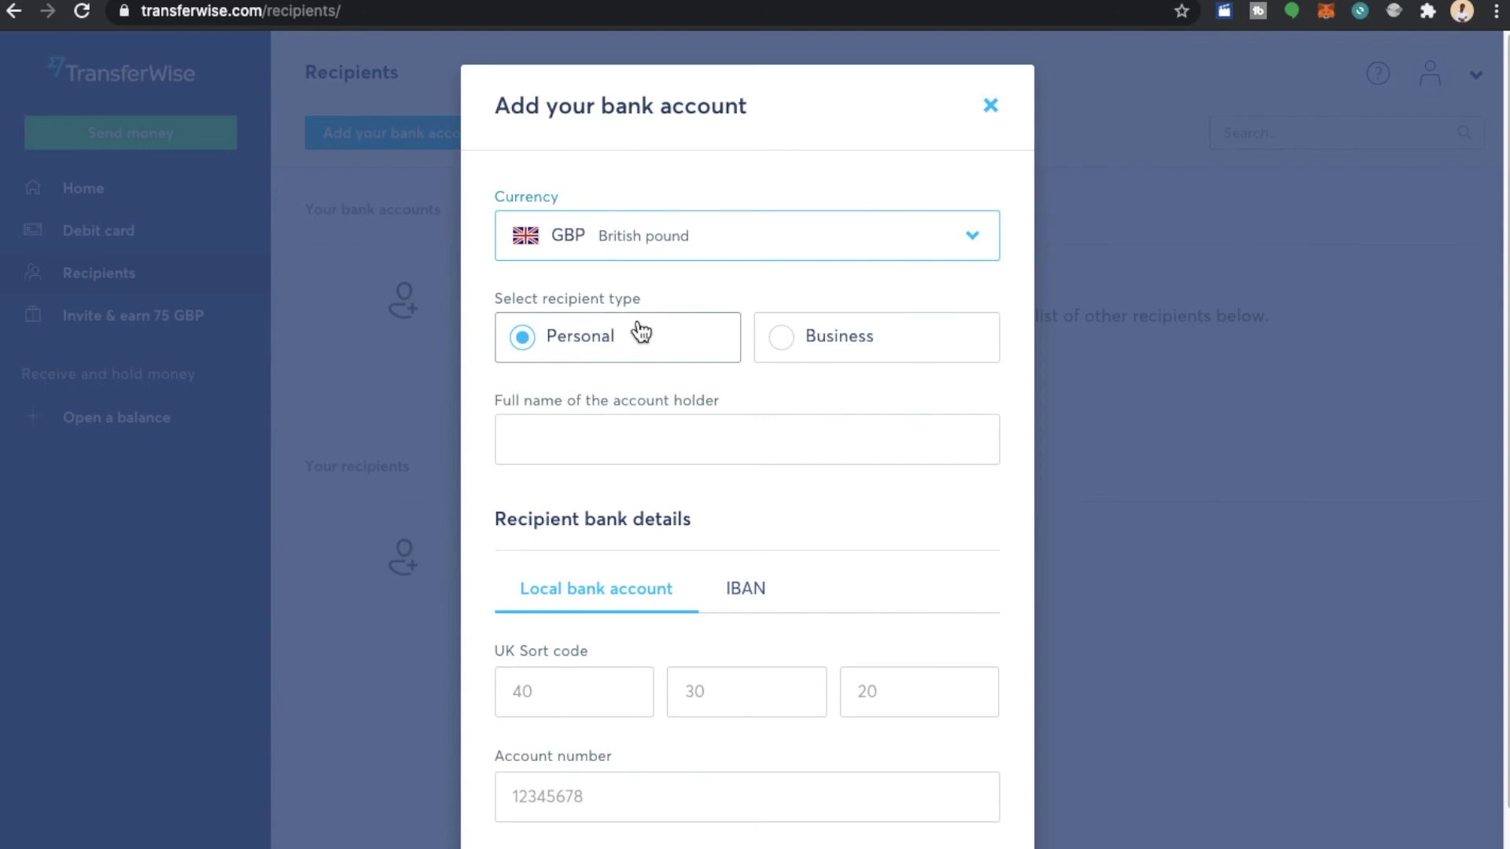
click(584, 448)
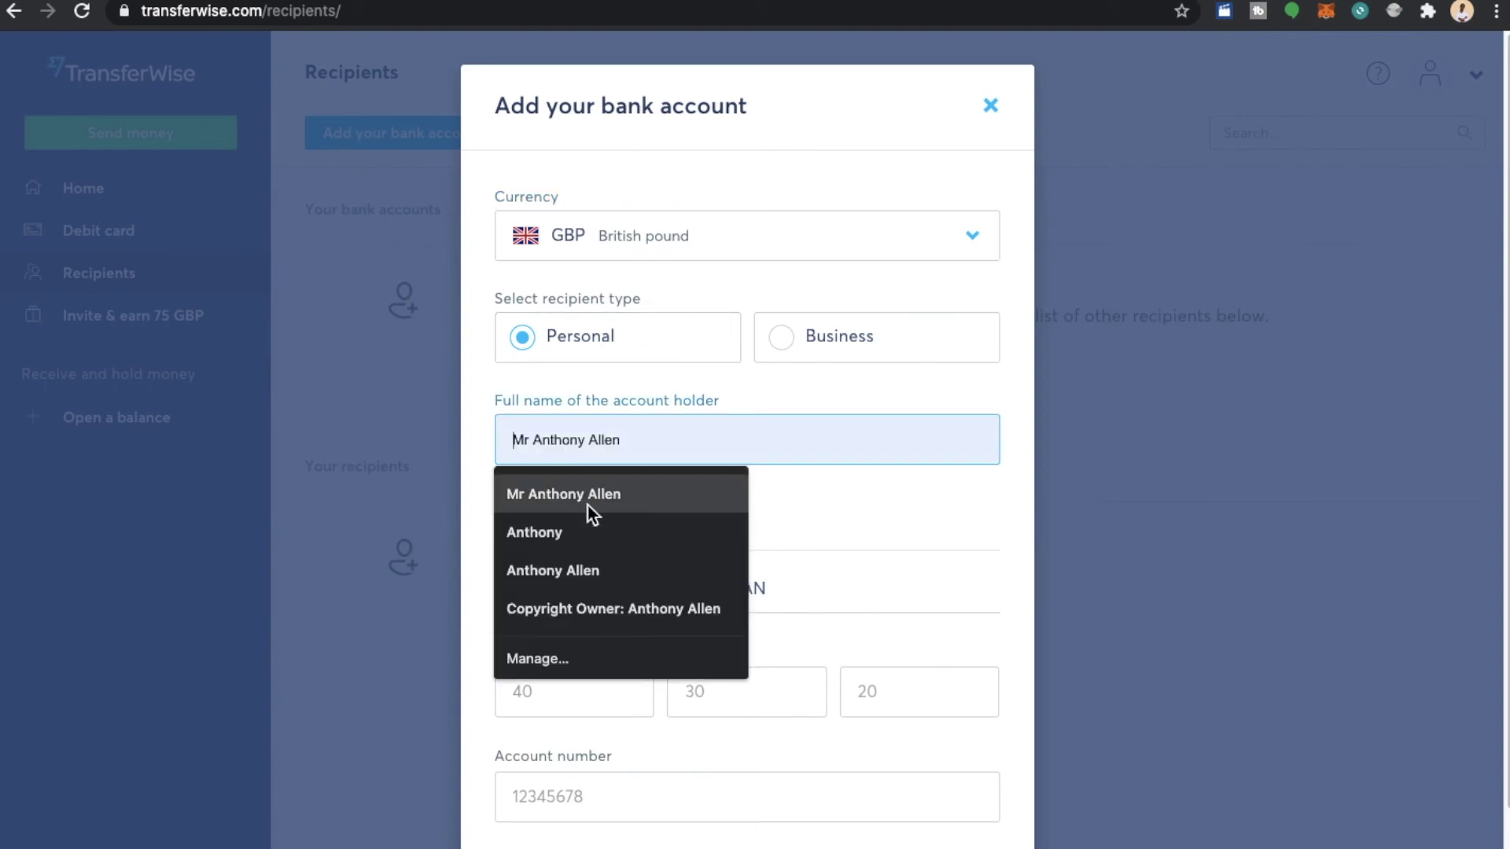
click(578, 570)
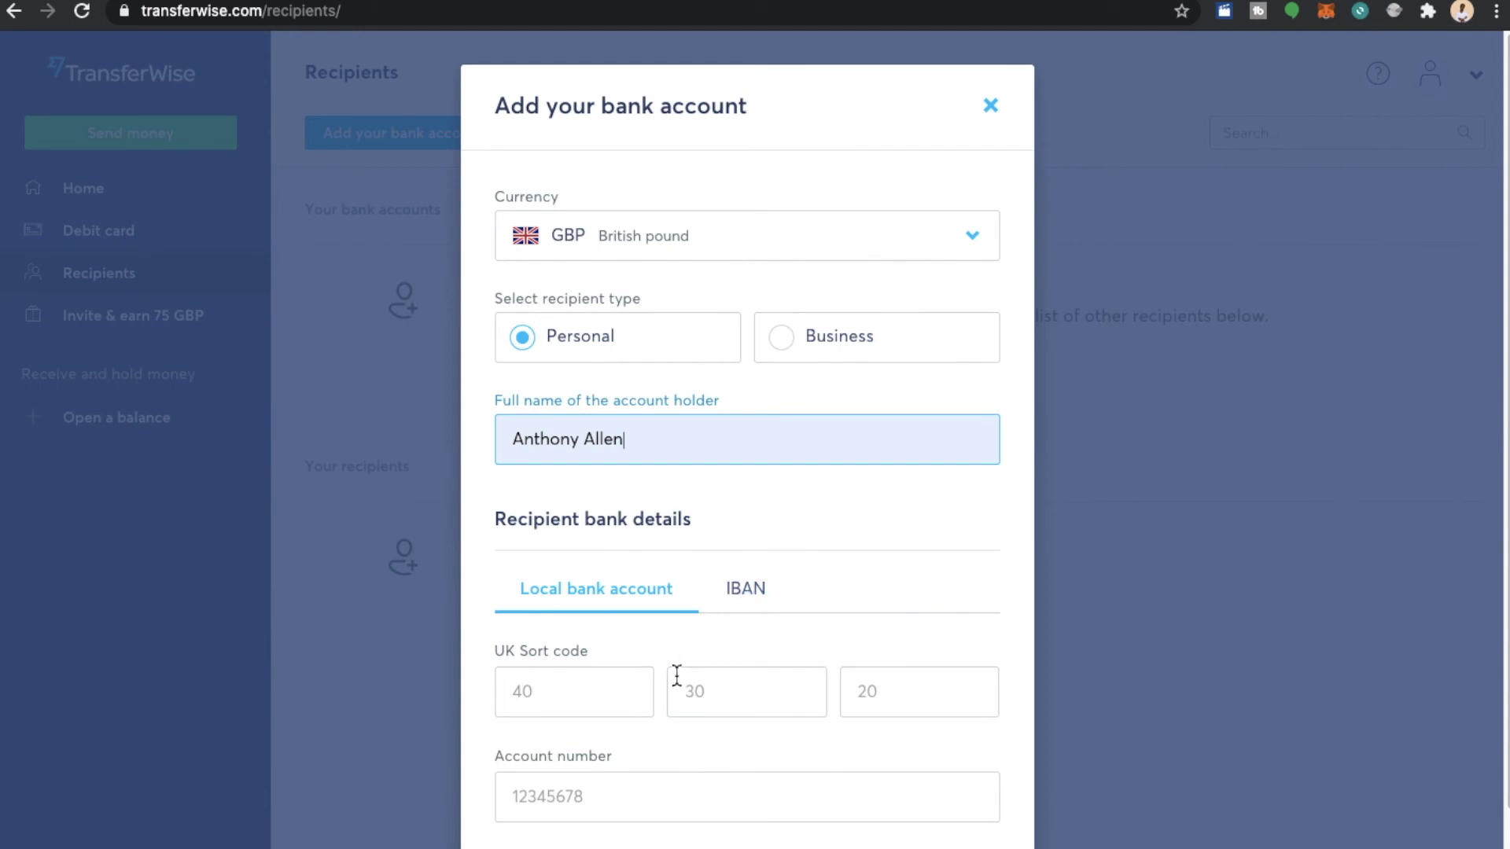
scroll(675, 674, down, 2)
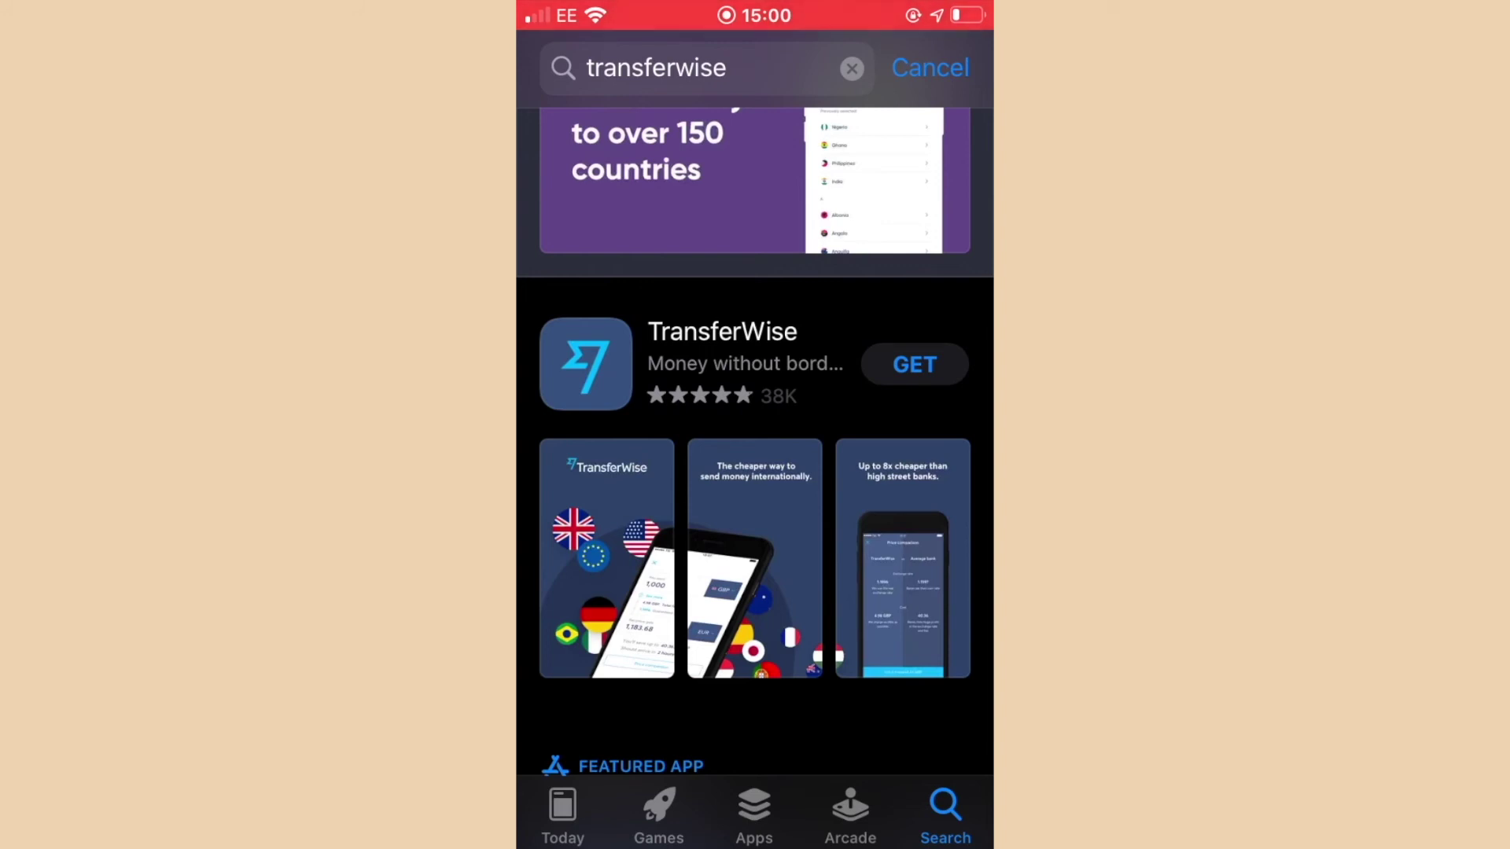
Step: Get the TransferWise app from the App Store search results
click(914, 364)
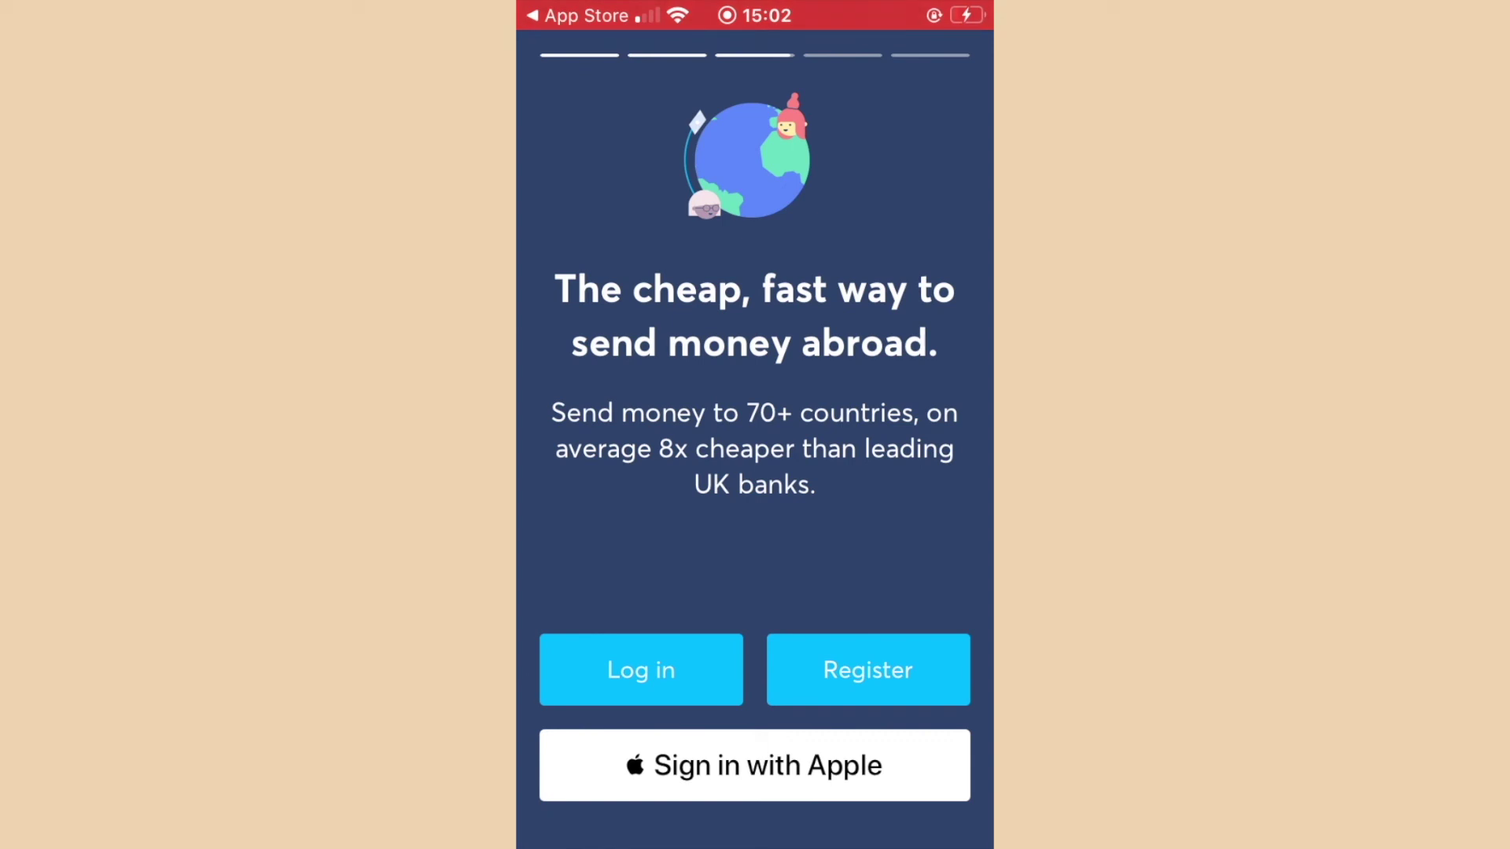
Step: Log in to the existing account in the app and enable Touch ID
click(641, 670)
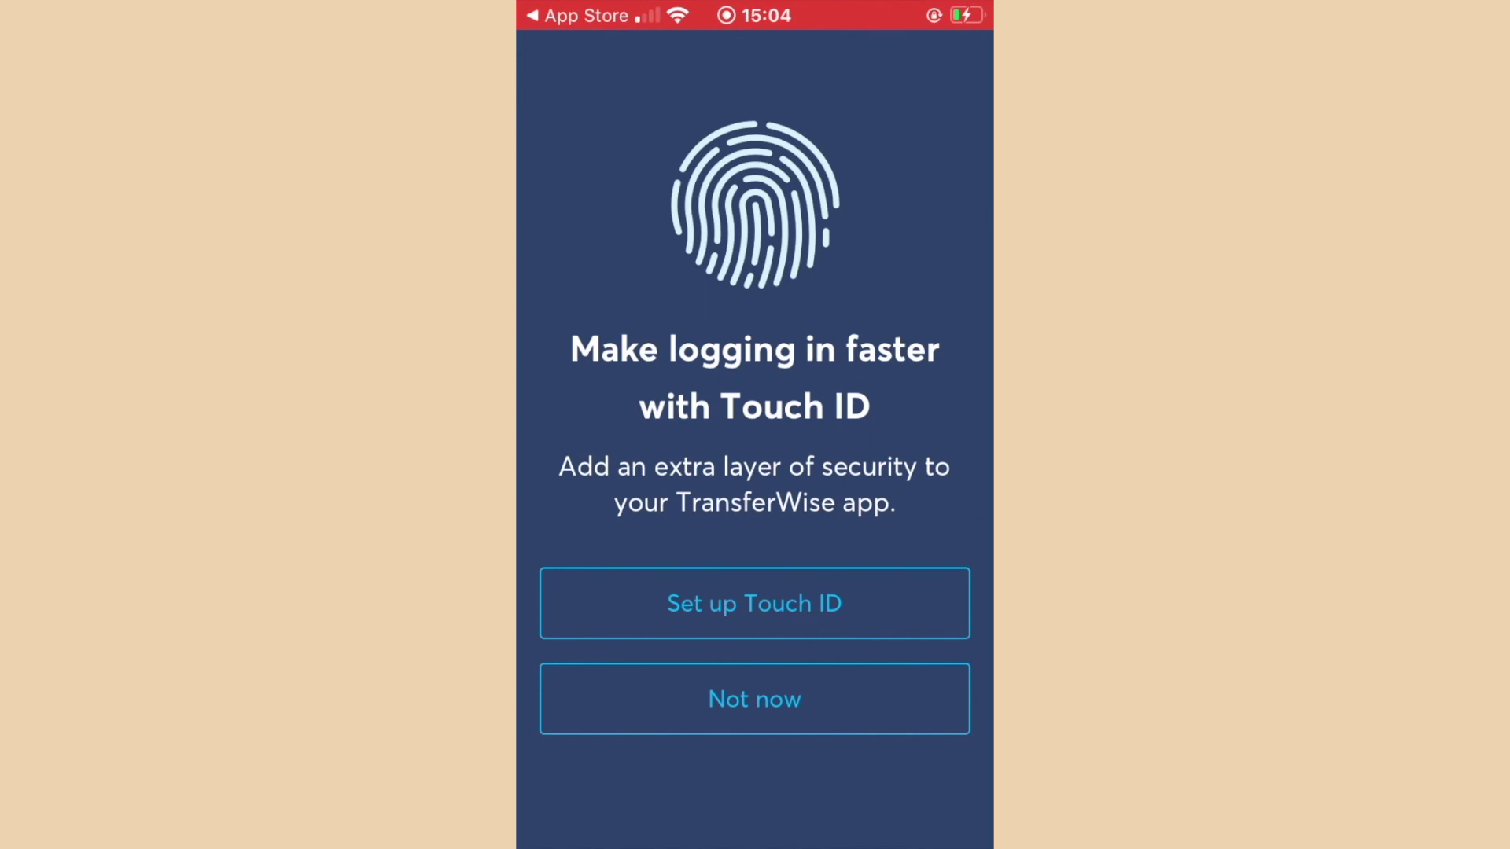
click(755, 603)
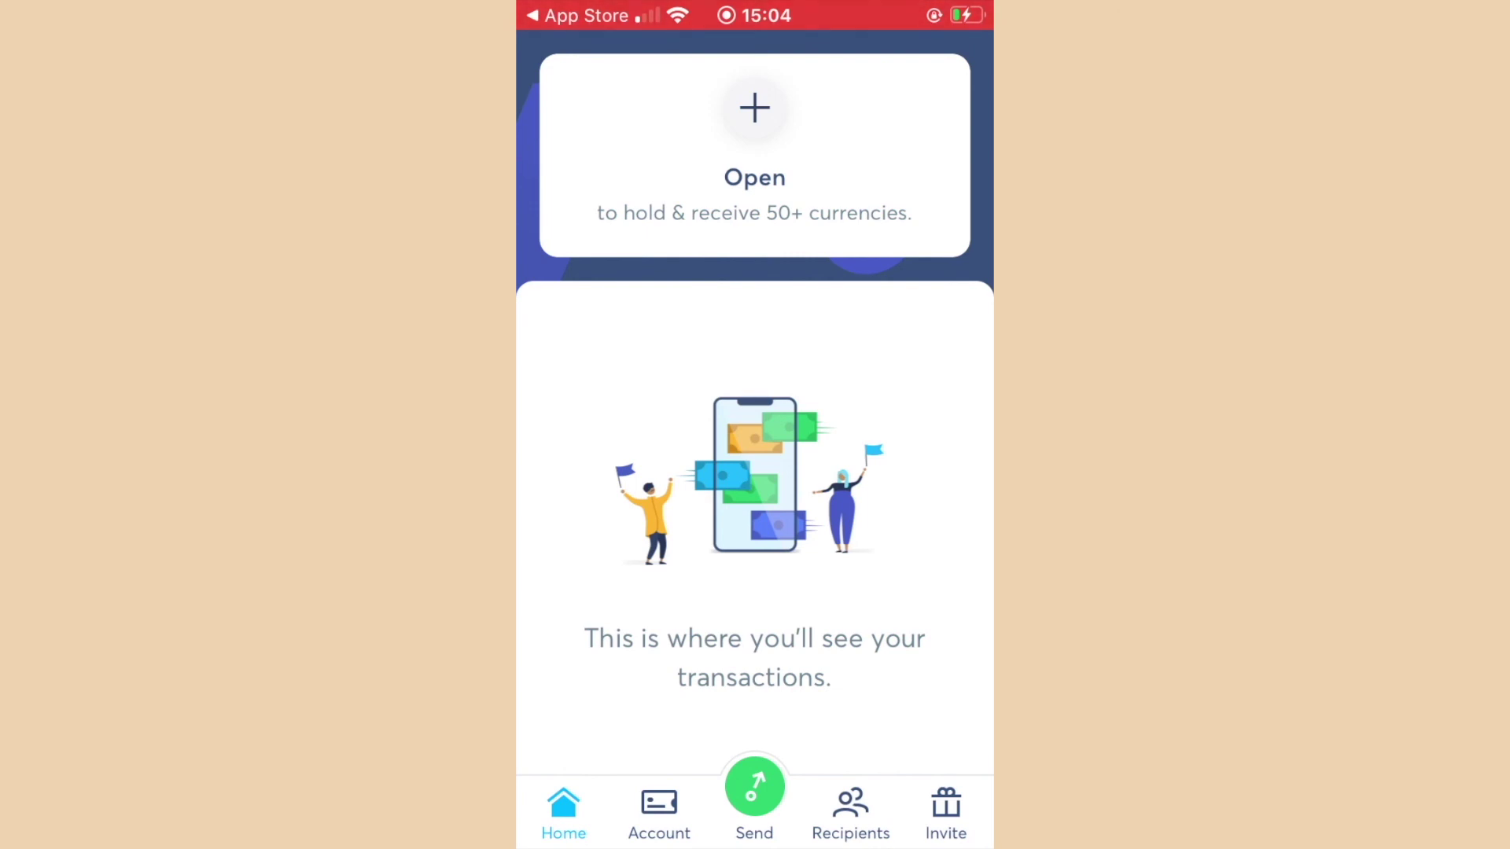
Step: Open the app's Invite tab to see the £75 reward for every 3 friends
click(945, 811)
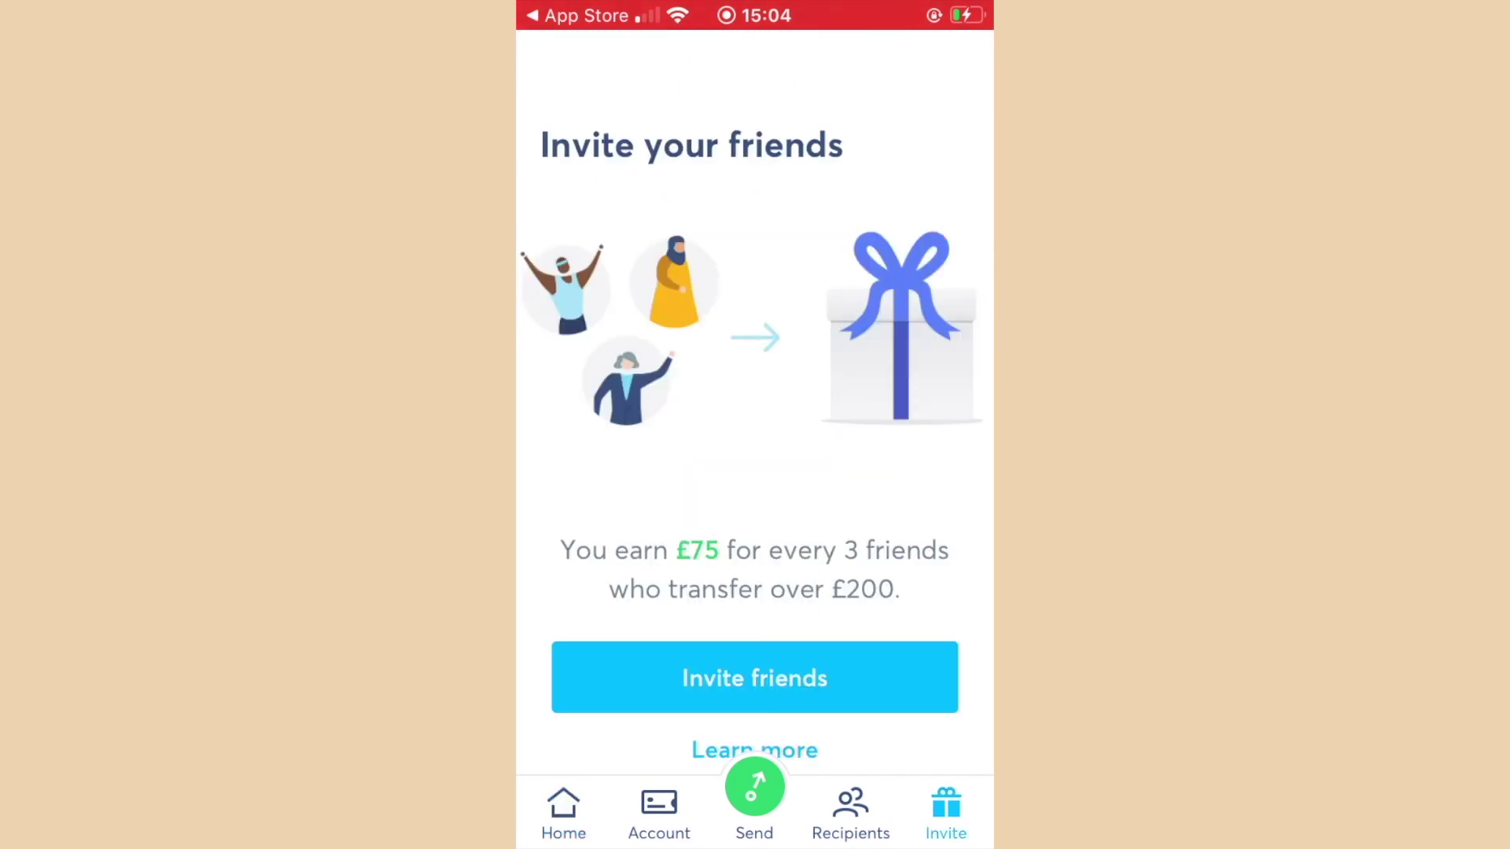